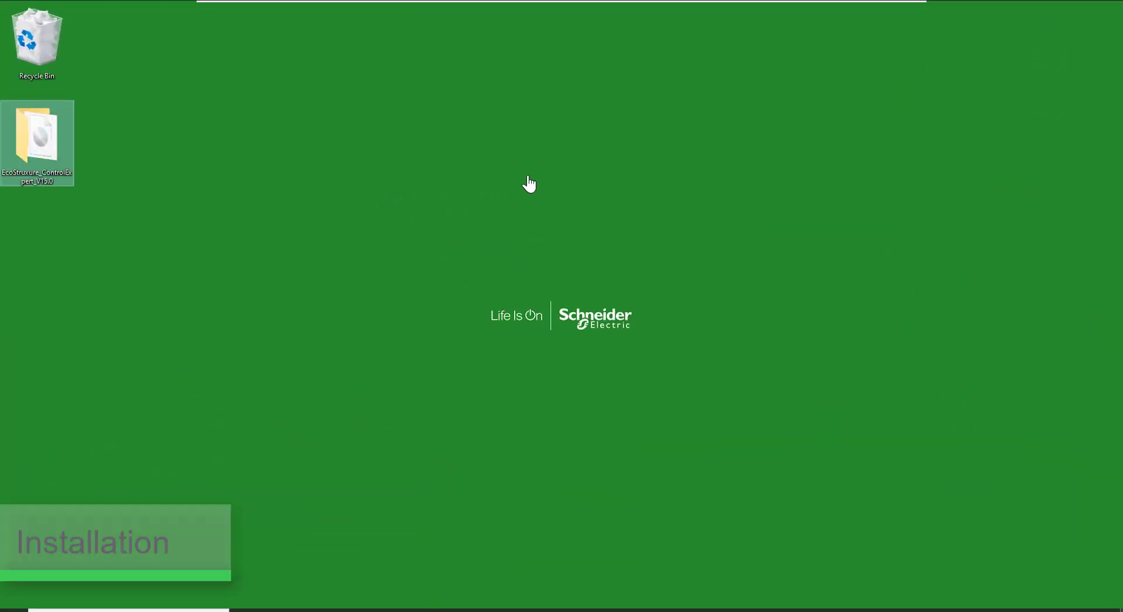
Step: Mount the ControlExpert V15.0 disc image and locate setup.exe in its FloatingLicenseManager folder
double_click(40, 142)
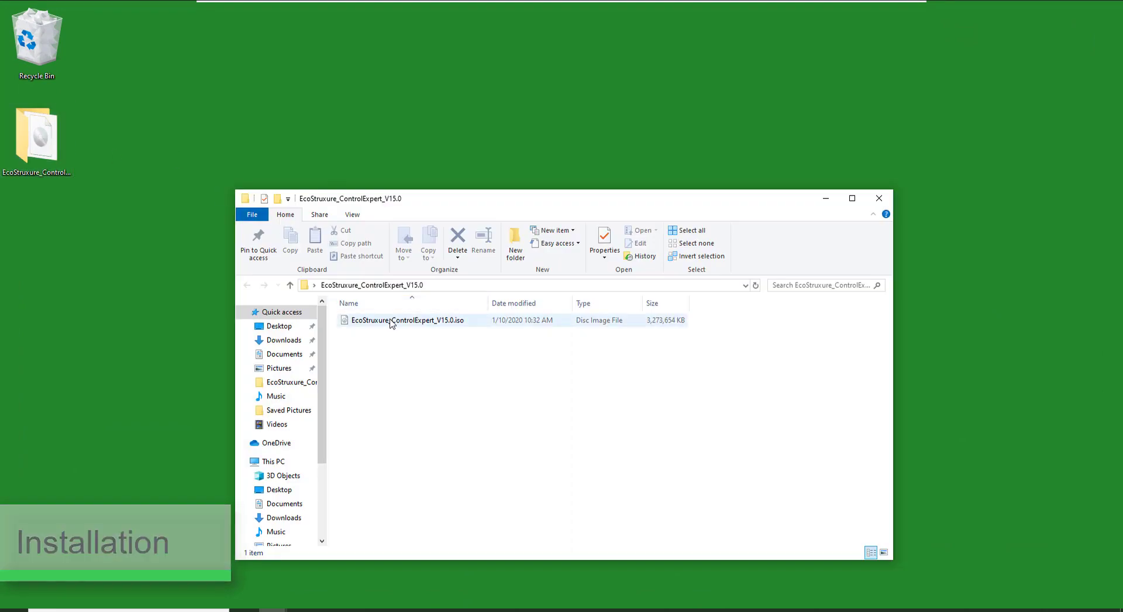
double_click(390, 322)
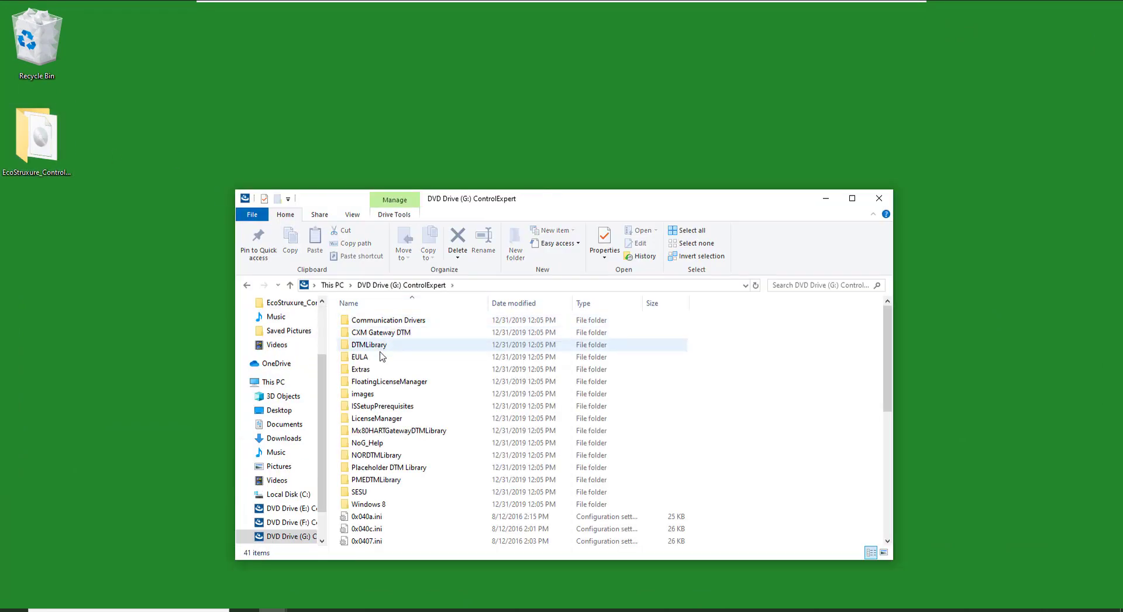
click(395, 386)
double_click(396, 384)
scroll(396, 391, down, 1)
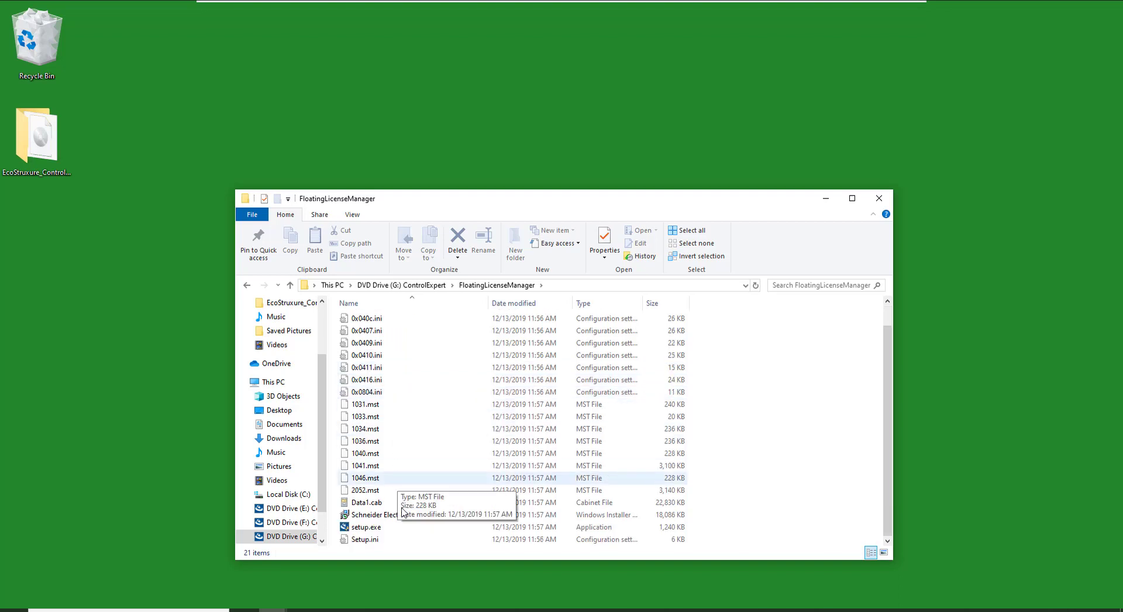
click(401, 528)
right_click(401, 529)
Step: Run the setup as administrator, accept the licence agreement and keep the default destination folder
click(449, 410)
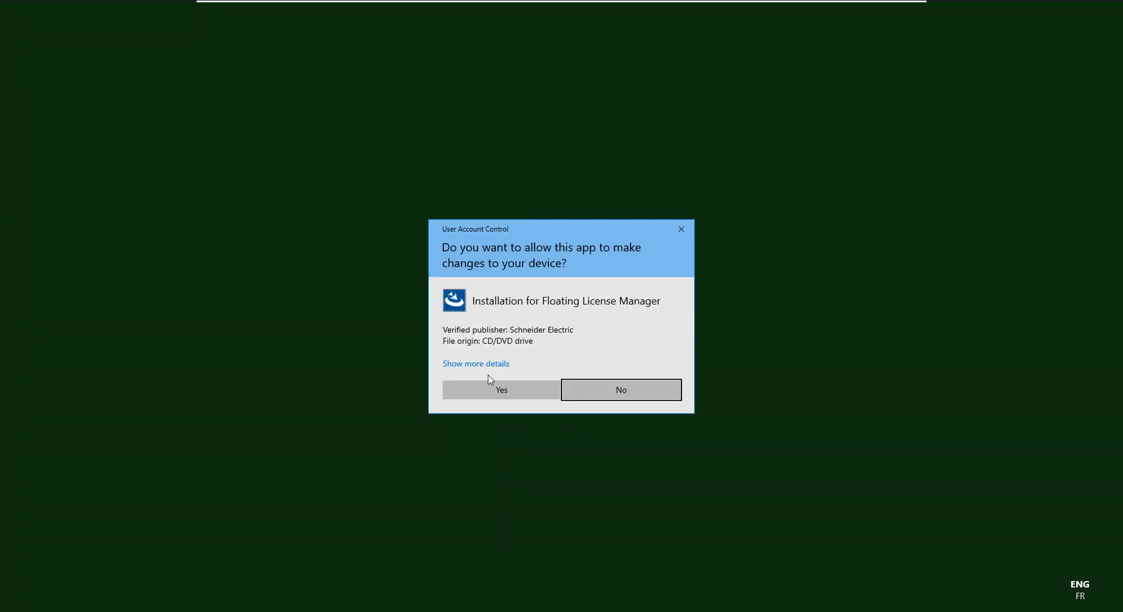
click(499, 388)
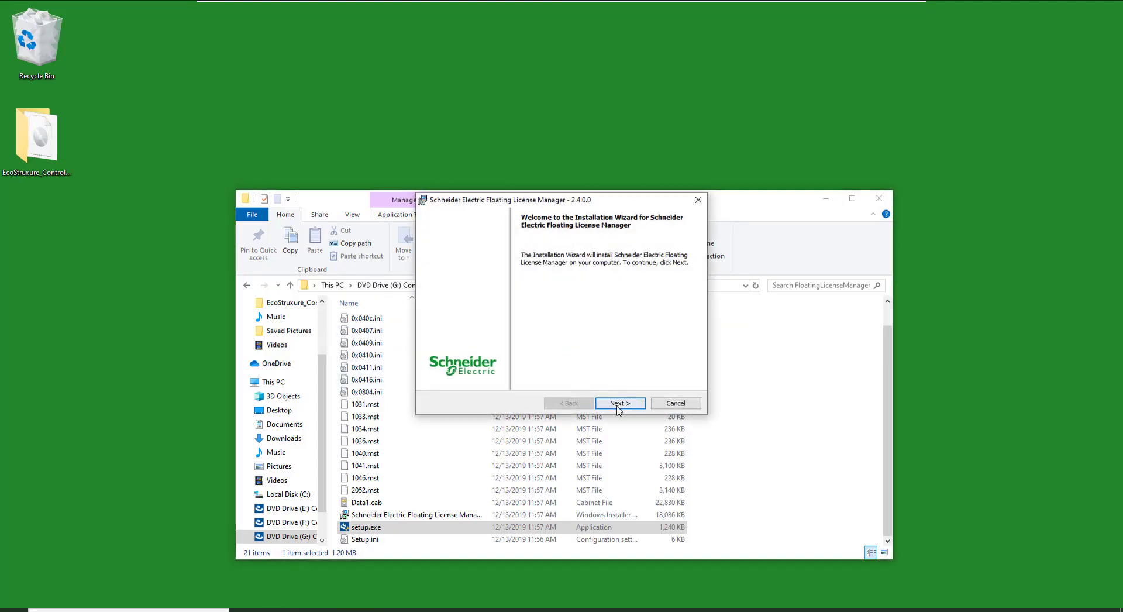
click(619, 403)
click(619, 404)
click(451, 362)
click(620, 403)
click(619, 403)
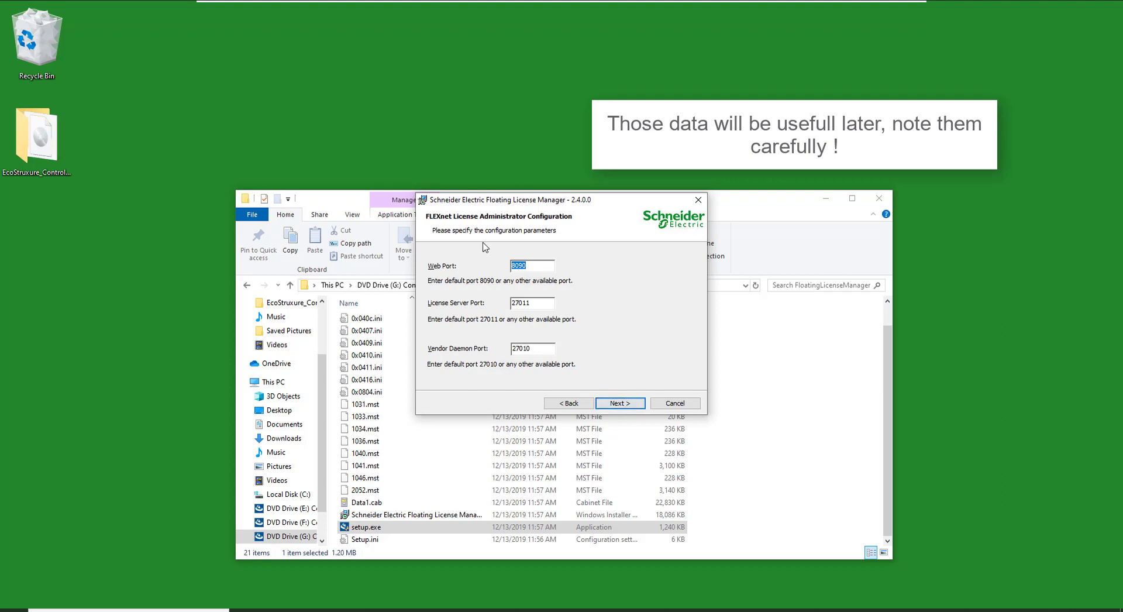
Step: Keep the default ports 8090, 27011 and 27010, install, finish, and close File Explorer
click(618, 405)
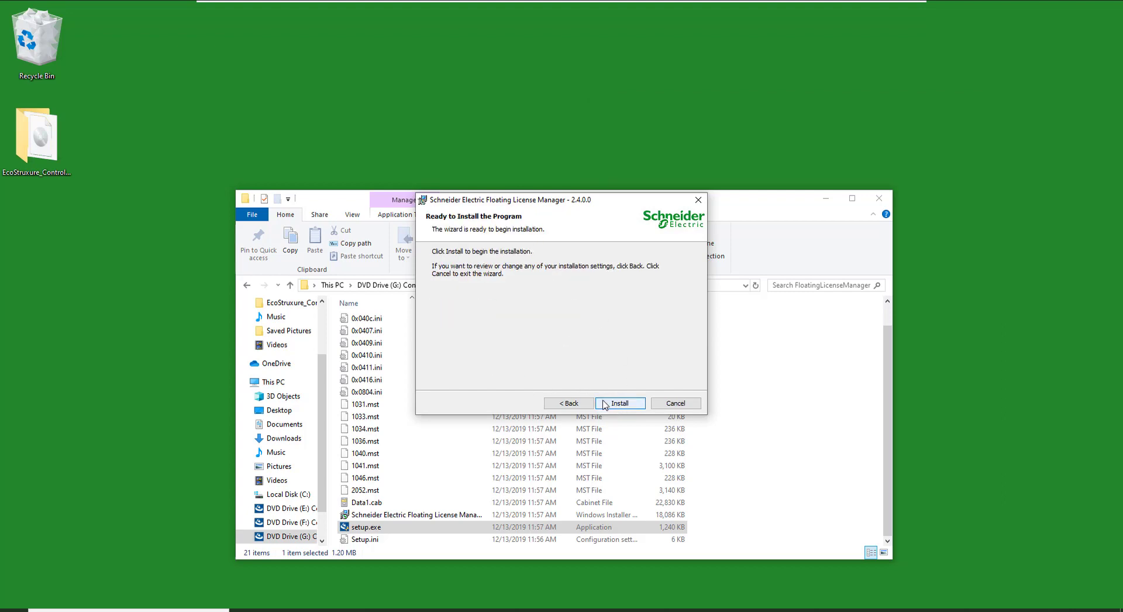
click(620, 404)
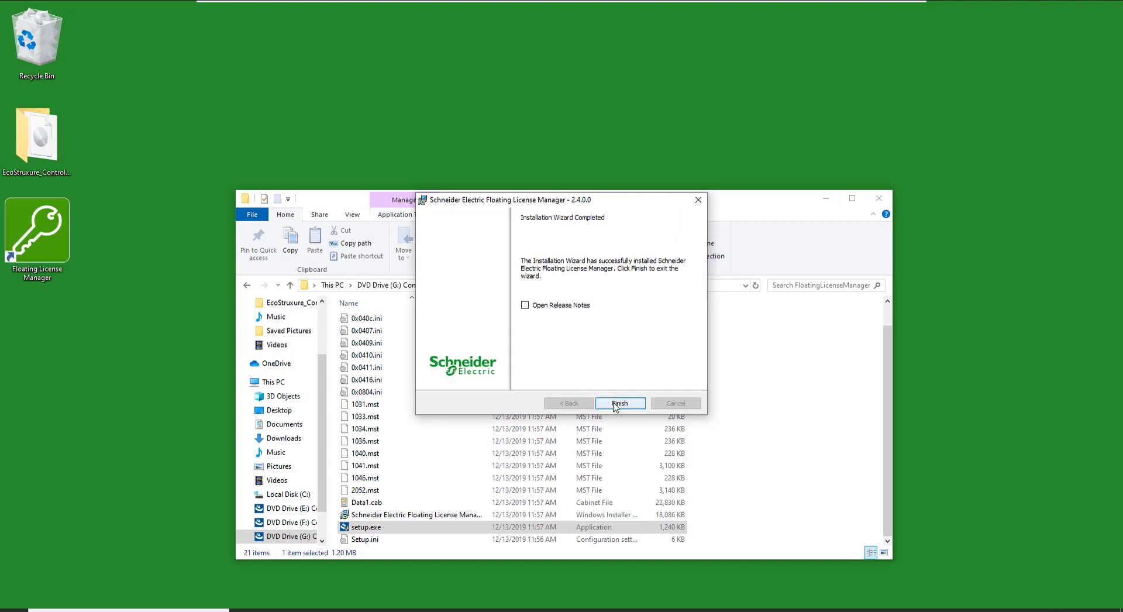
click(619, 403)
click(879, 198)
Step: Launch Floating License Manager and paste the Activation ID for a new floating licence
double_click(46, 235)
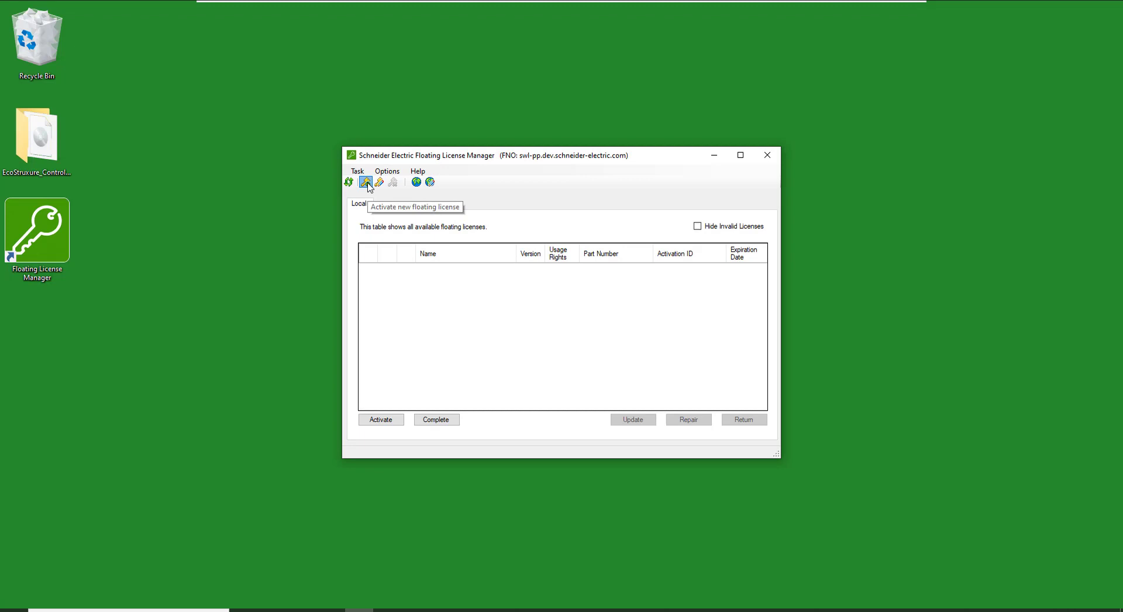
click(366, 183)
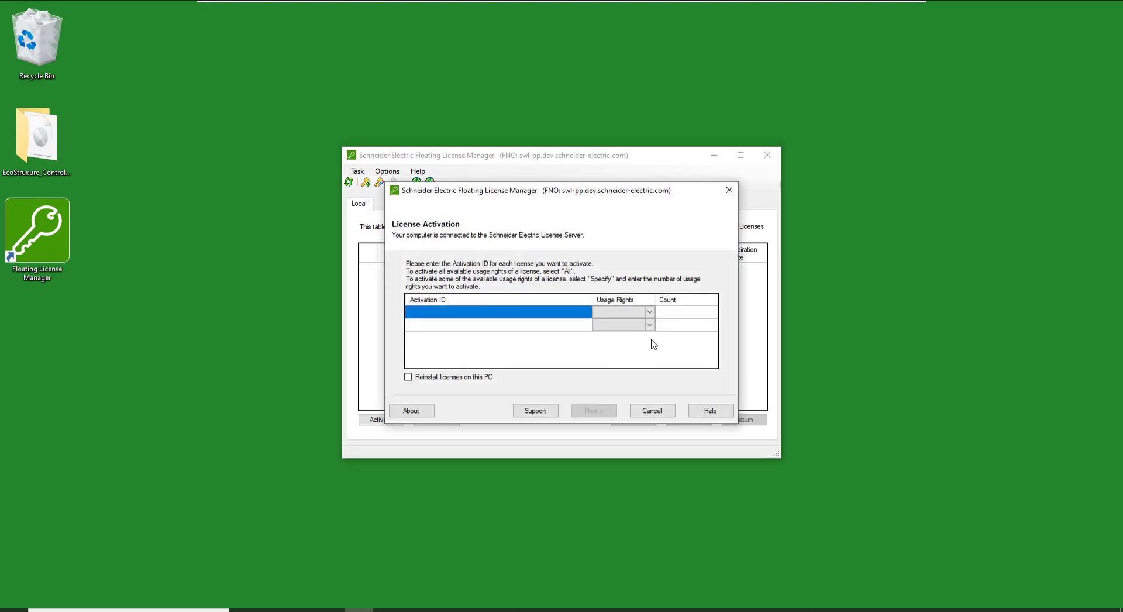
click(538, 314)
Step: Set Usage Rights to Specify with a count of 2 and submit the activation
click(603, 315)
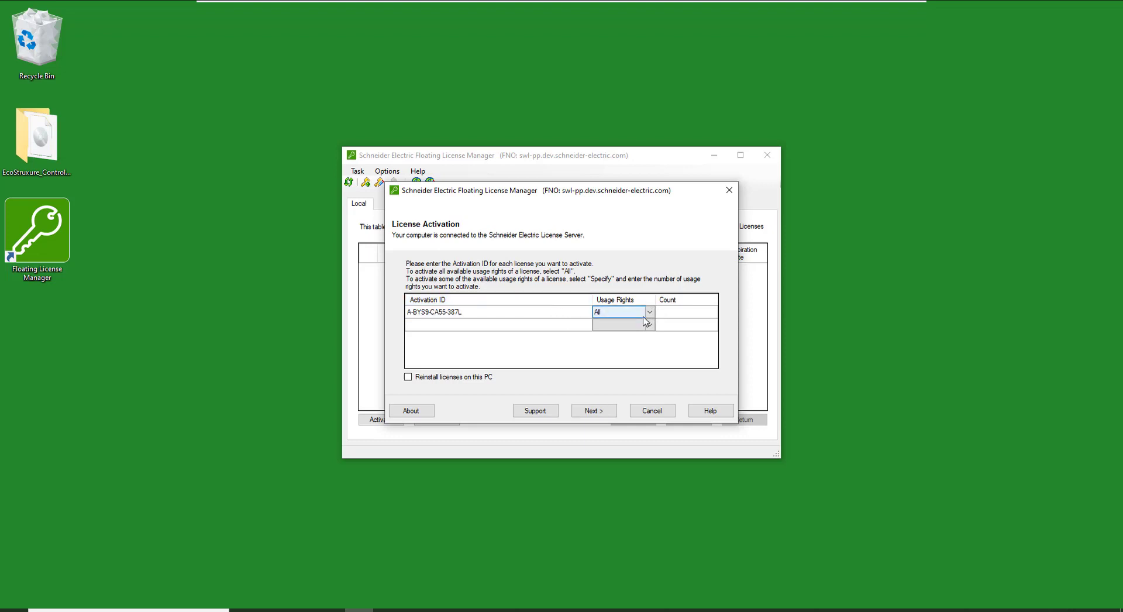
click(649, 314)
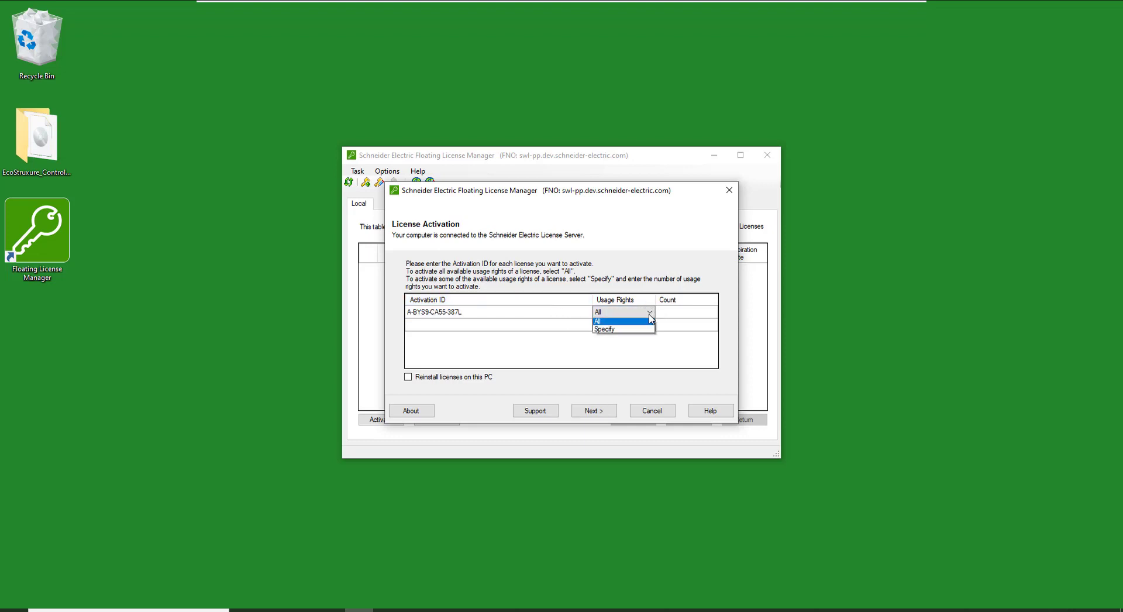
click(637, 331)
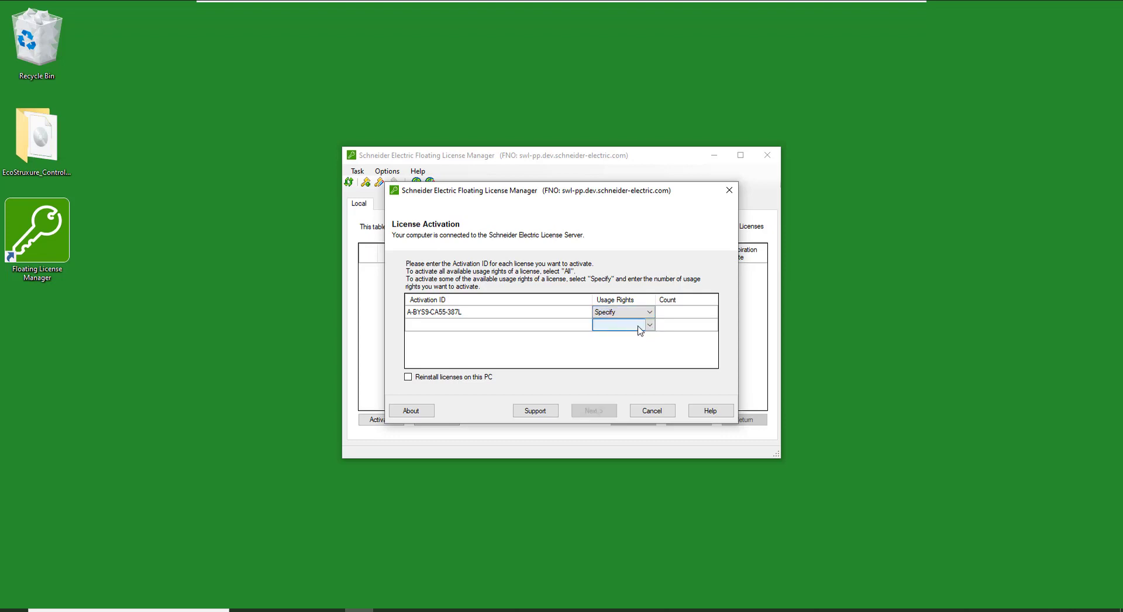
click(670, 315)
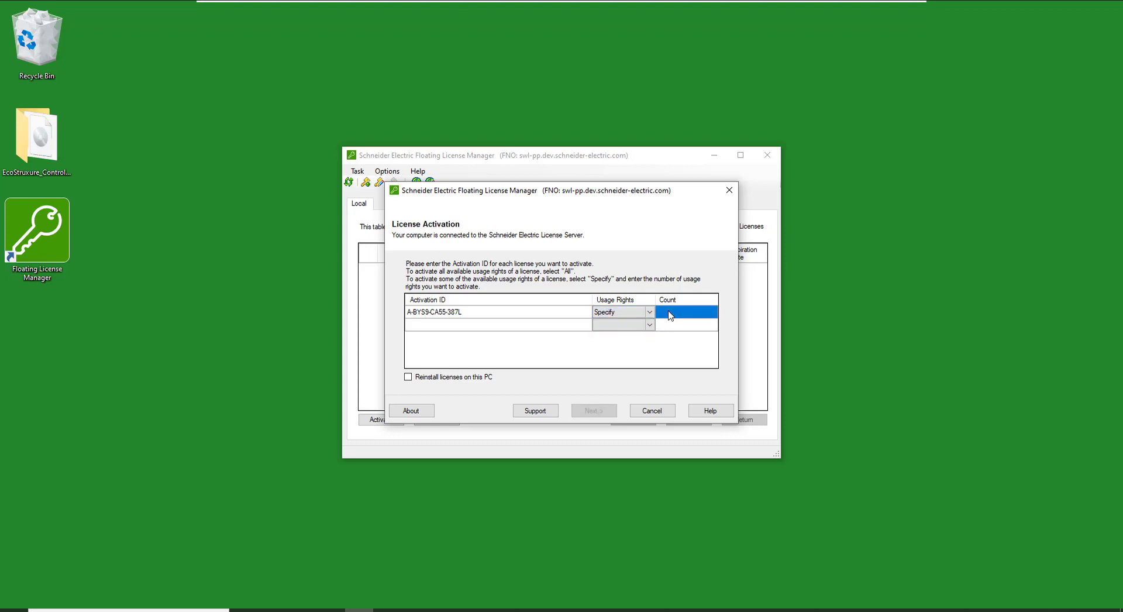
click(670, 315)
text(2)
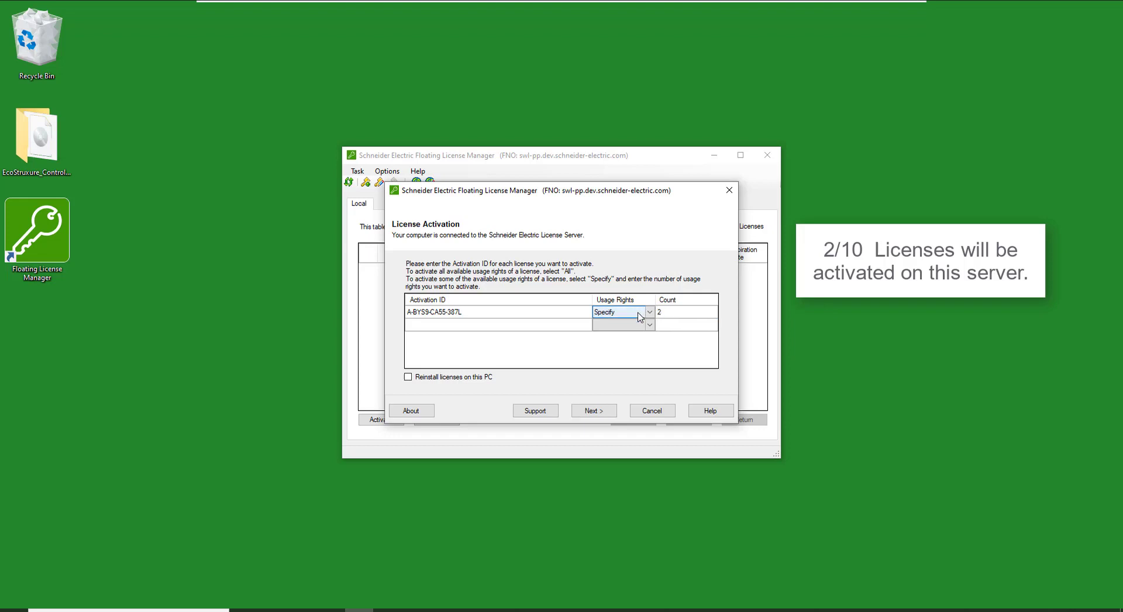
click(597, 414)
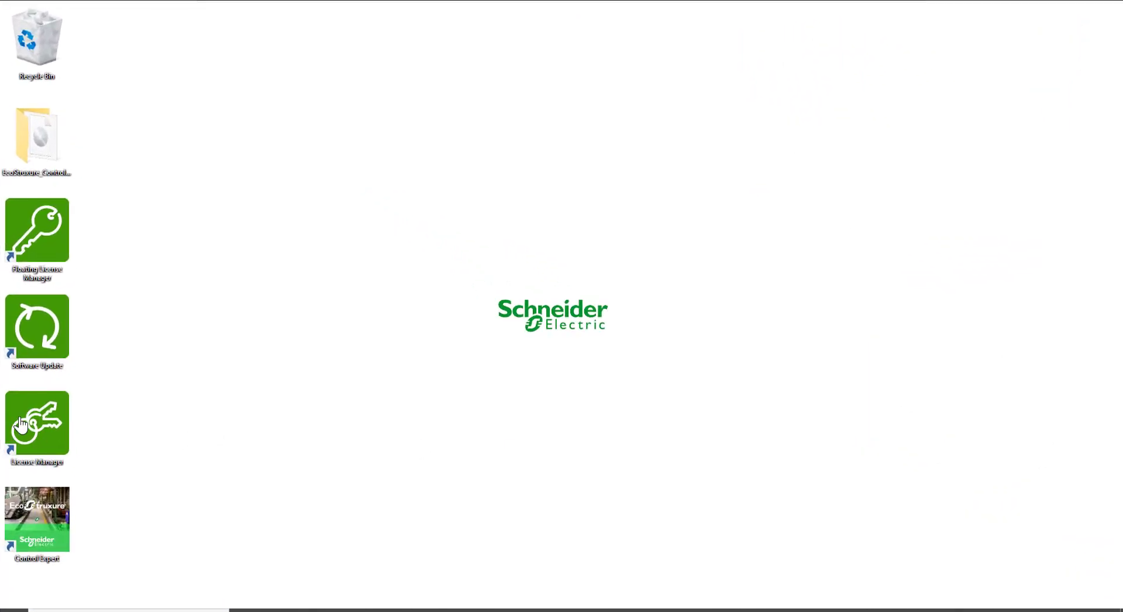
Step: Launch License Manager and open the Floating page's license server configuration list
click(32, 408)
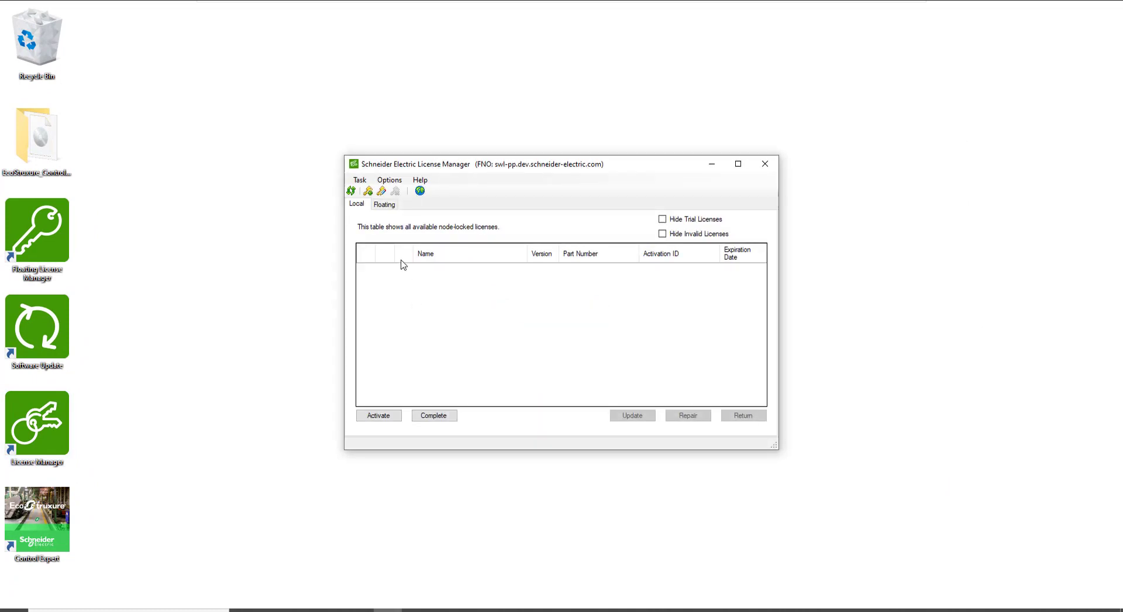
click(384, 205)
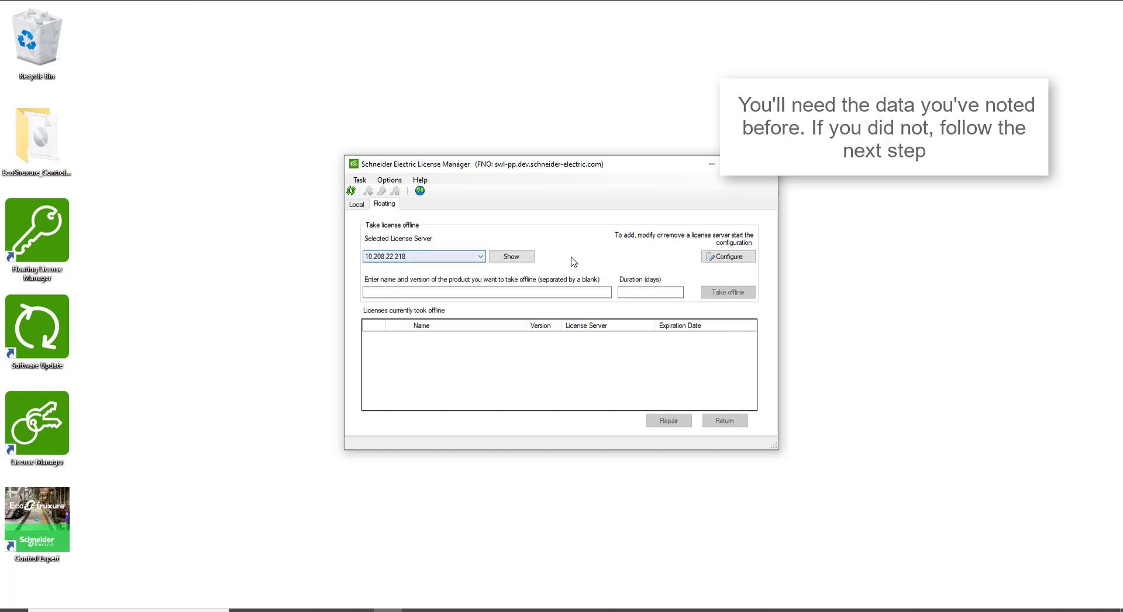
click(736, 260)
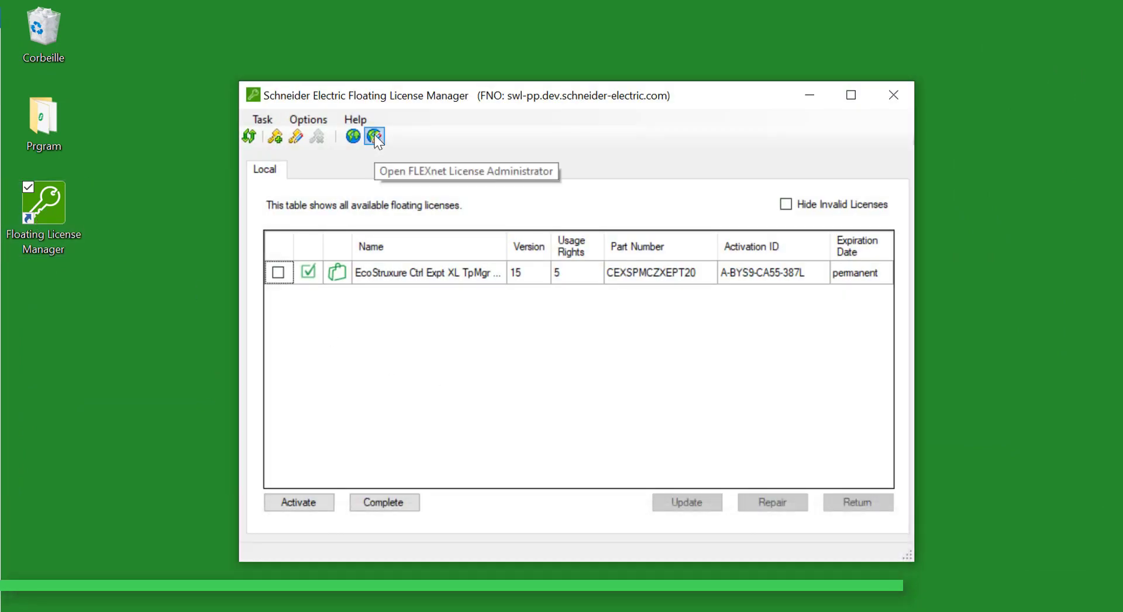
Step: Open the FlexNet License Administrator dashboard at localhost:8090 in the browser
click(374, 136)
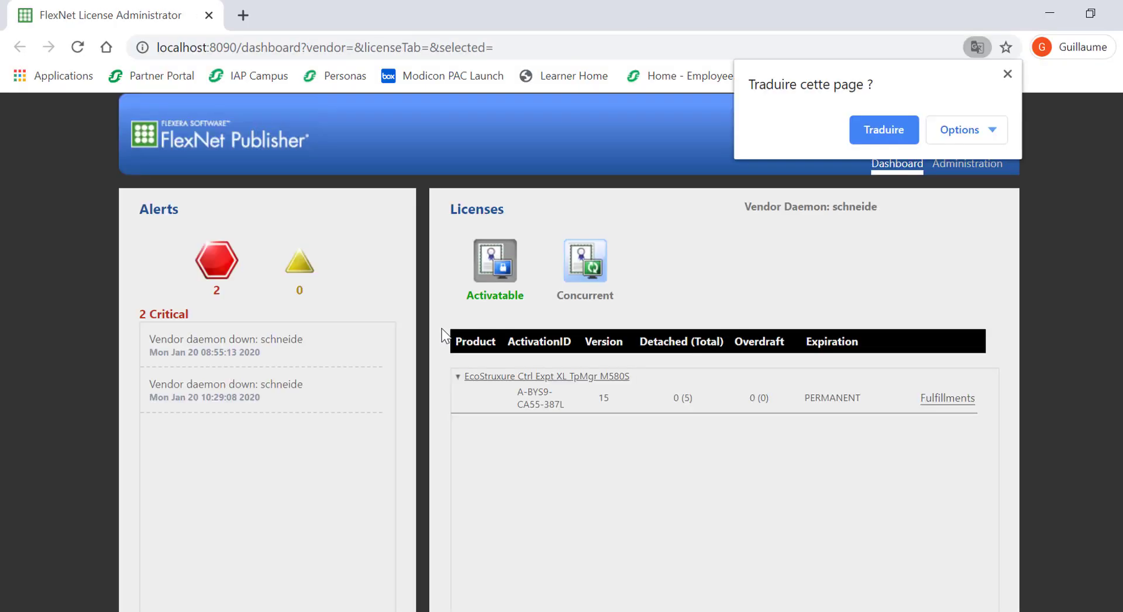
Step: Sign in to the FlexNet administration area with the account username and password, remembering the sign-in
click(1007, 74)
click(971, 164)
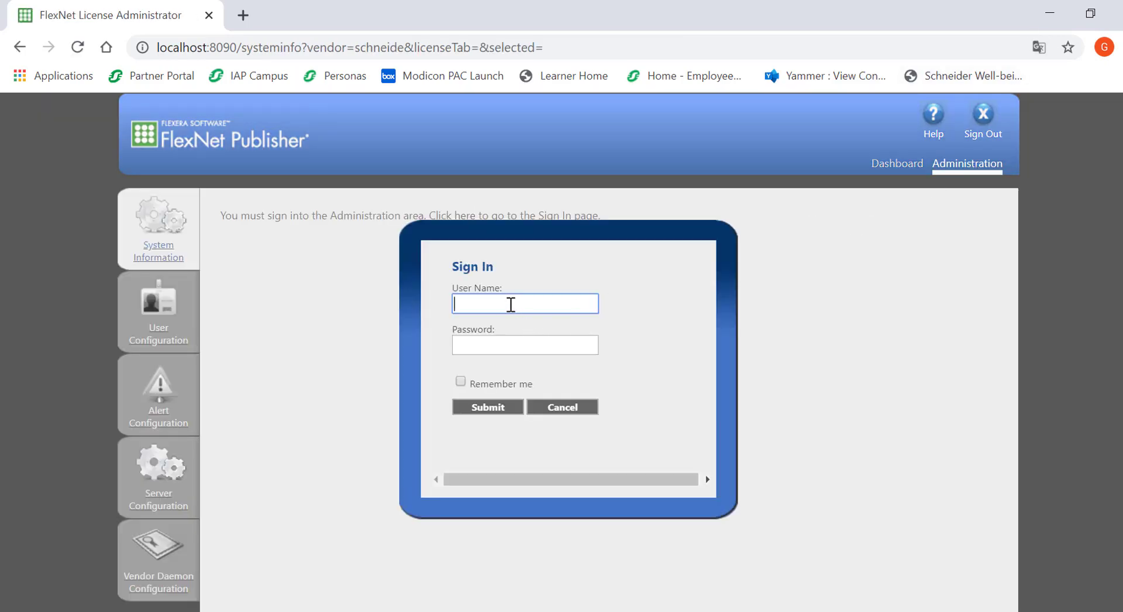
text(EUR\)
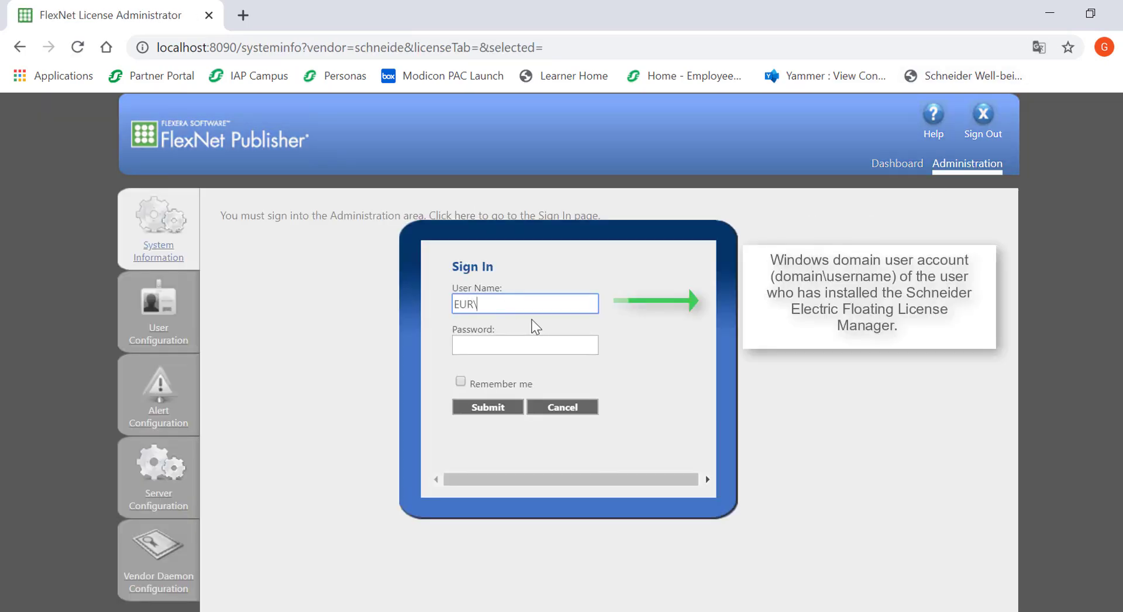
text(SESA553672)
click(525, 341)
text(•••••••••••••••)
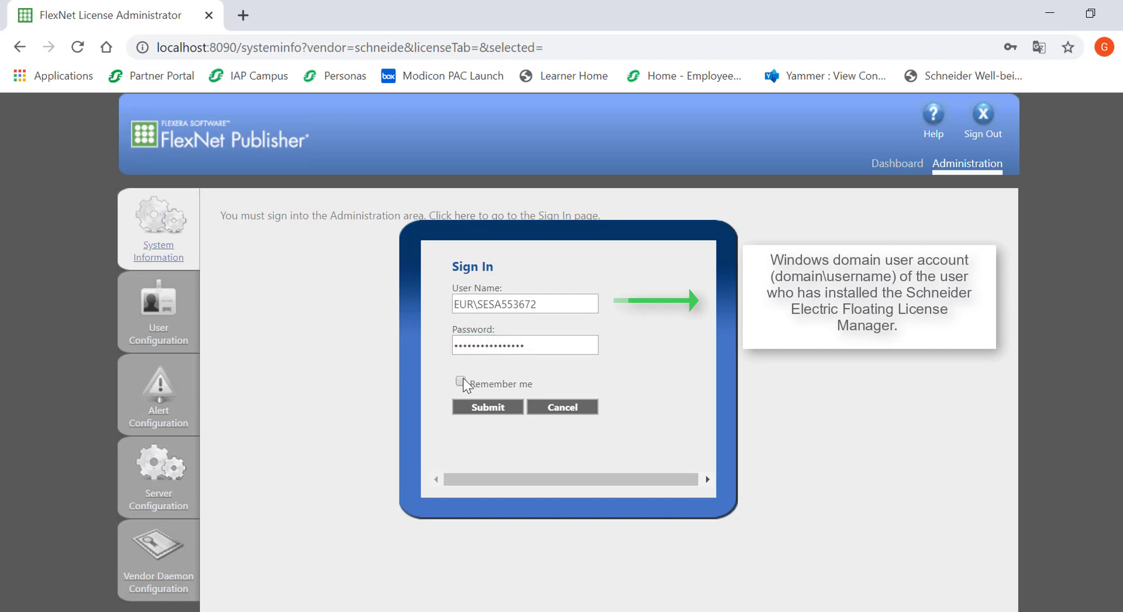
click(460, 382)
click(490, 408)
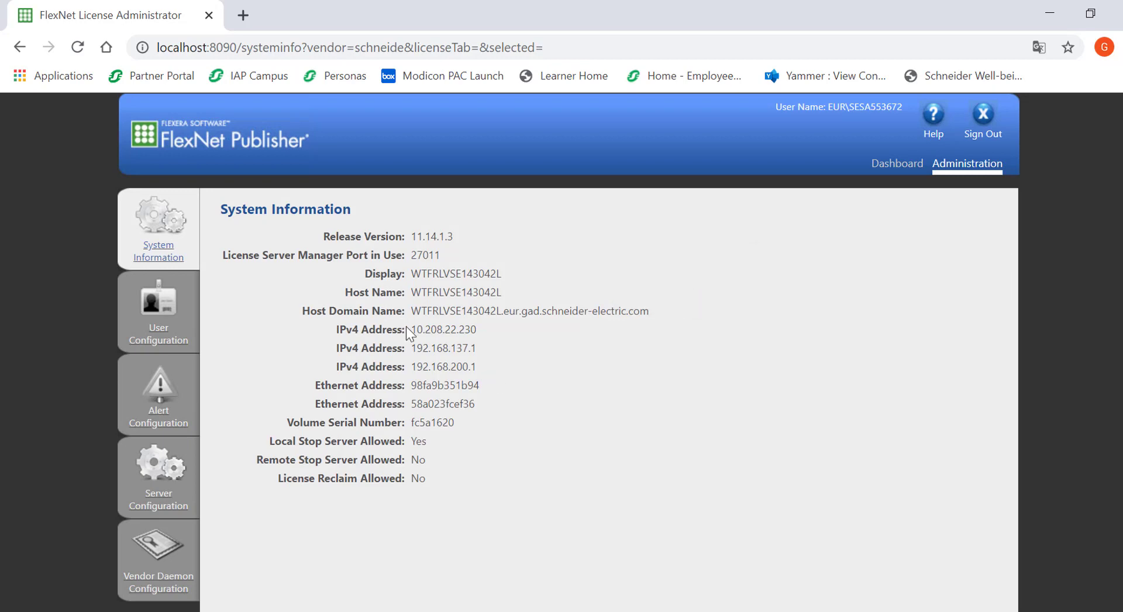
Step: Note IPv4 10.208.22.230, HTTP port 8090 and schneide daemon port 27010, then minimize the browser
drag(410, 329, 492, 331)
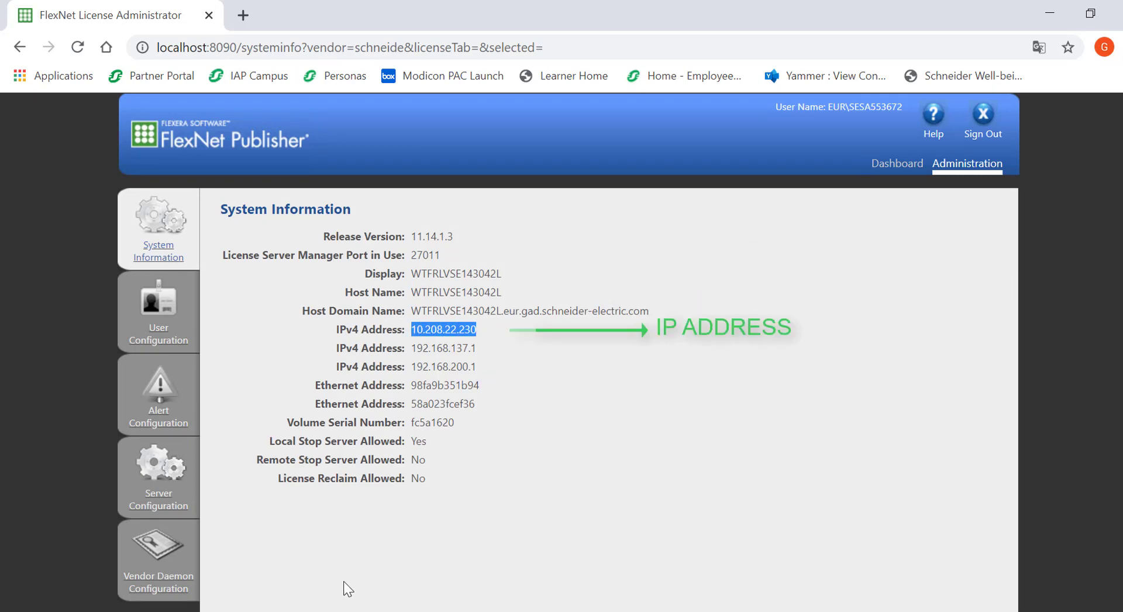
click(160, 495)
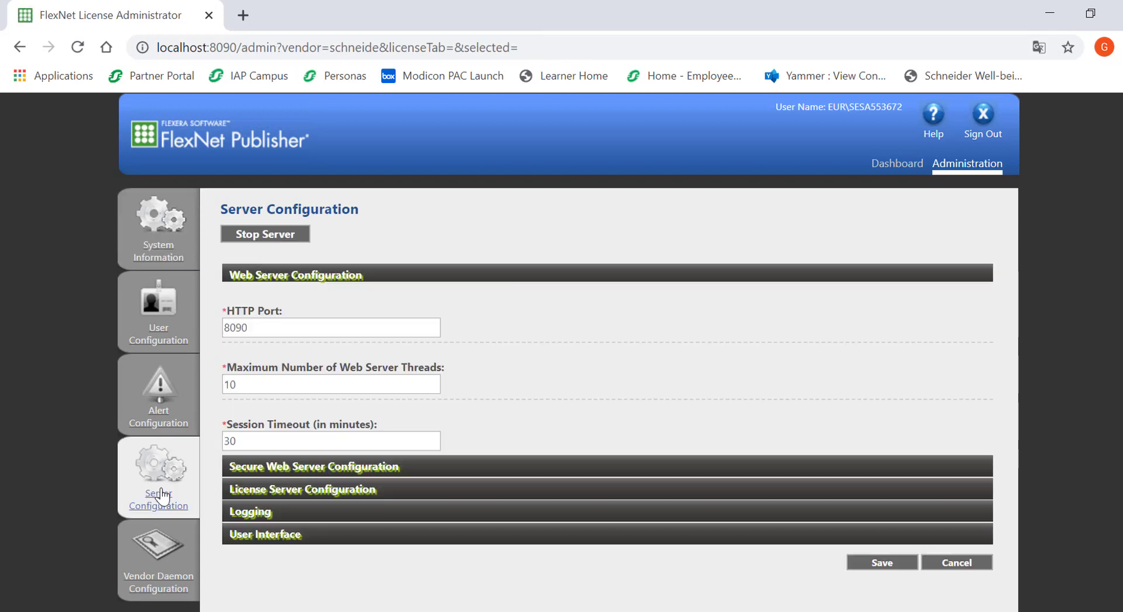
double_click(254, 325)
click(159, 554)
click(460, 351)
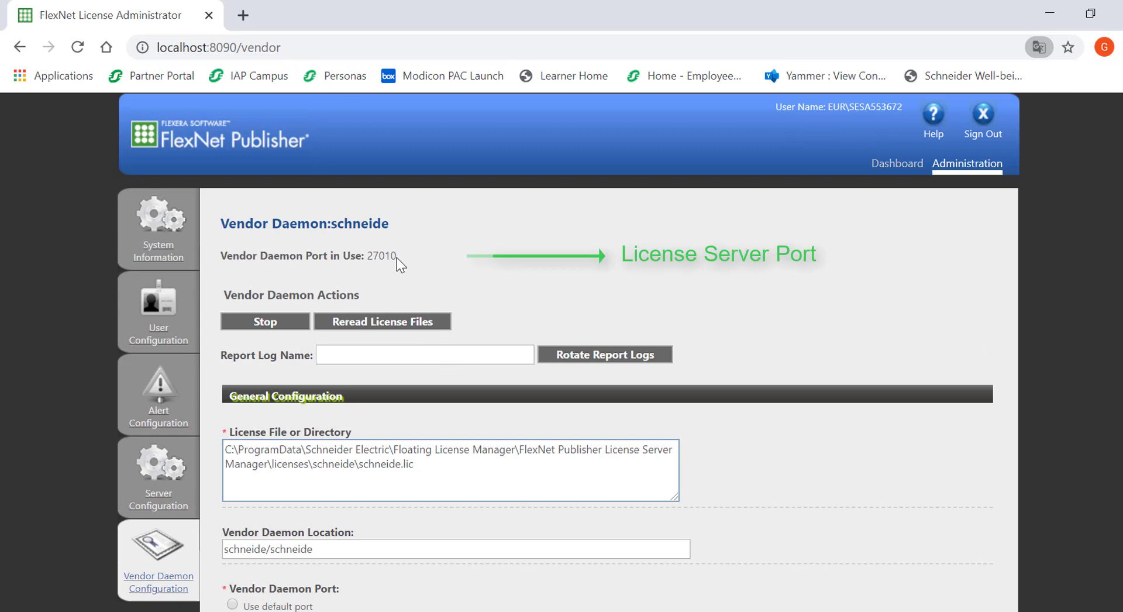
drag(396, 257, 369, 256)
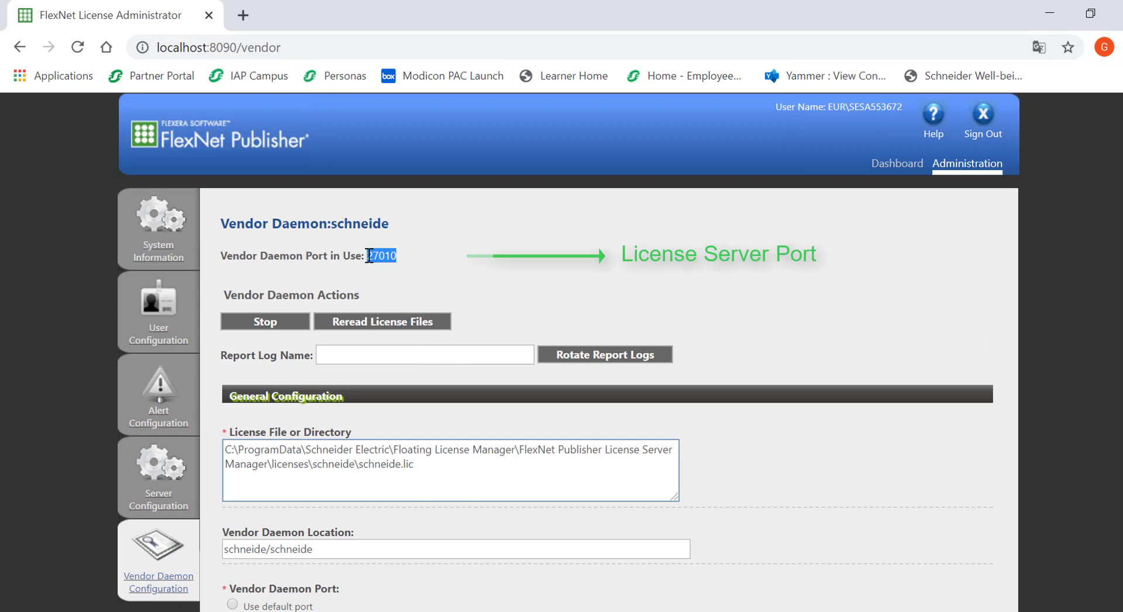
click(154, 253)
click(1050, 13)
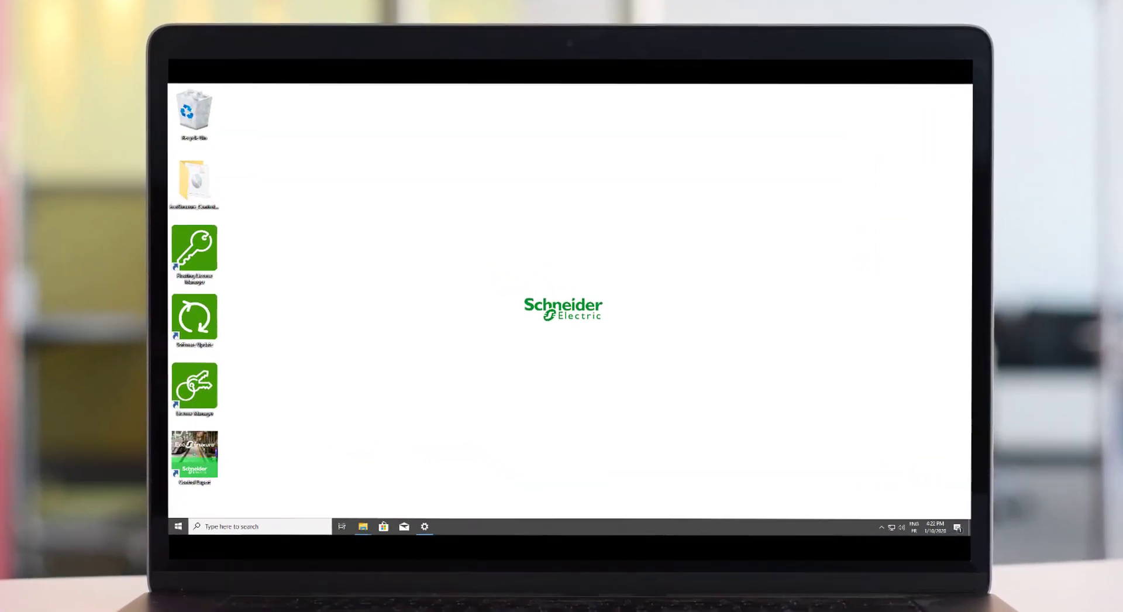
Step: Add license server 192.168.200.128 with port 27010 and web port 8090
text(192.168.200.128)
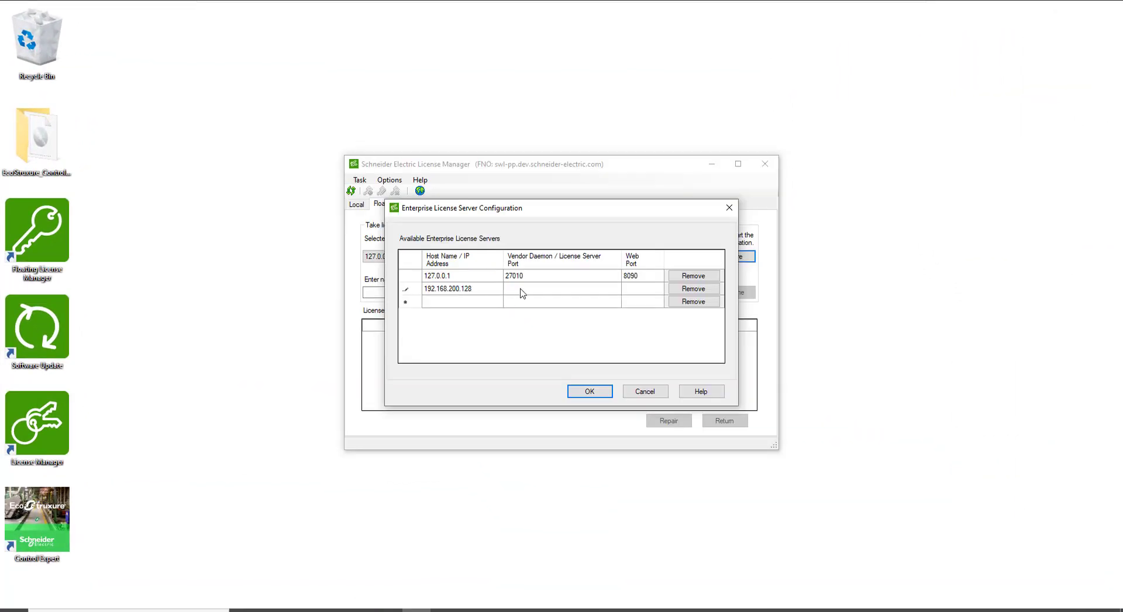
click(521, 288)
text(27010)
click(630, 289)
text(8090)
click(590, 392)
Step: Select 192.168.200.128 as the license server and launch Control Expert
click(479, 256)
click(468, 277)
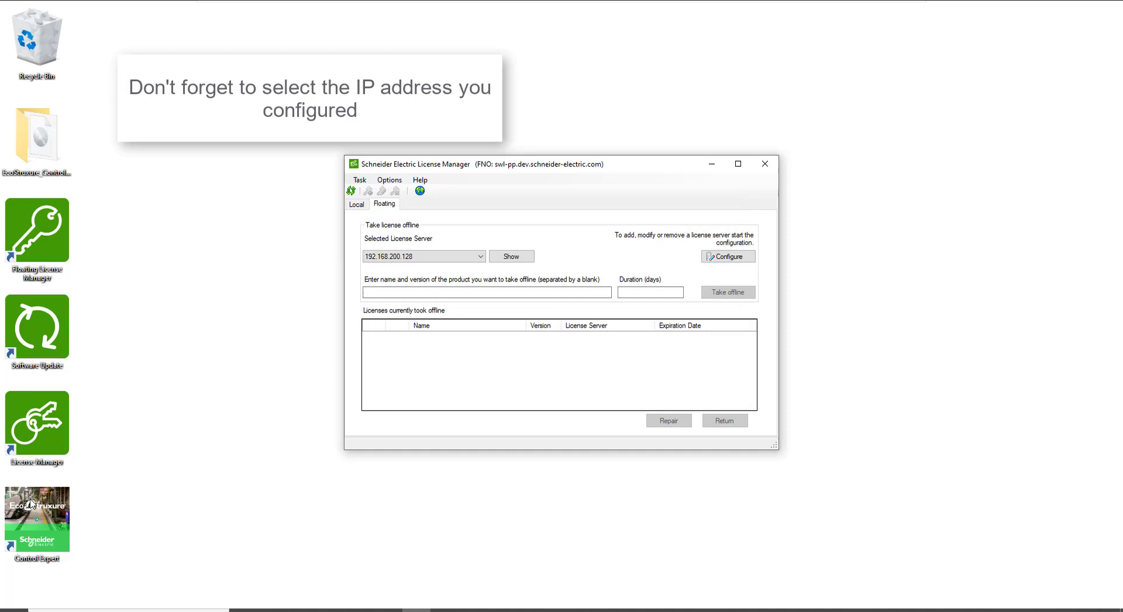
double_click(26, 526)
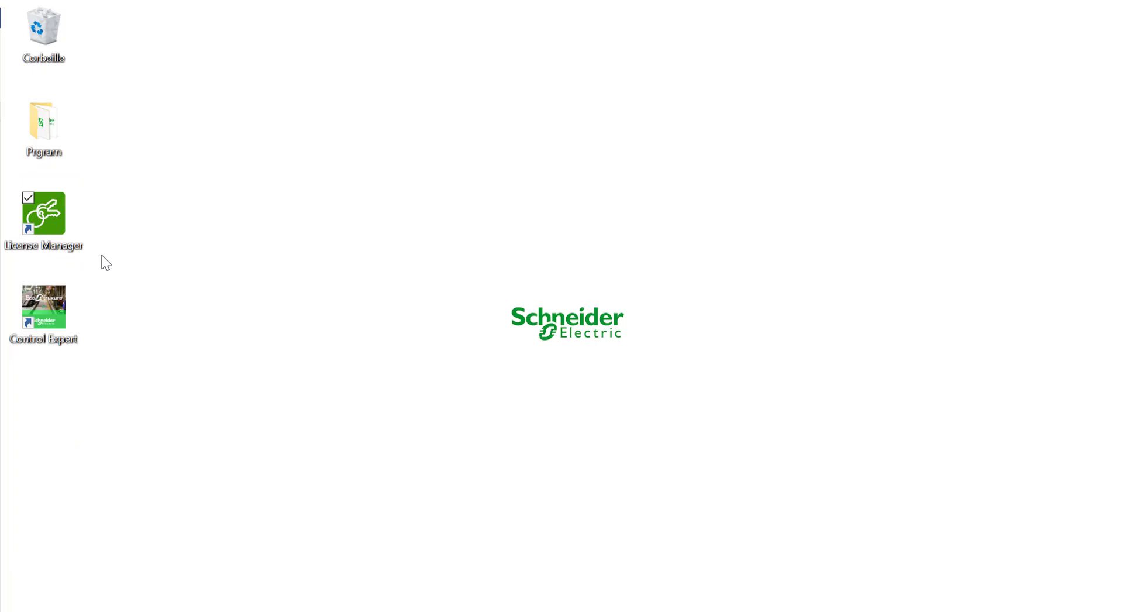
Step: Launch License Manager from the desktop and switch to its floating license options
click(54, 216)
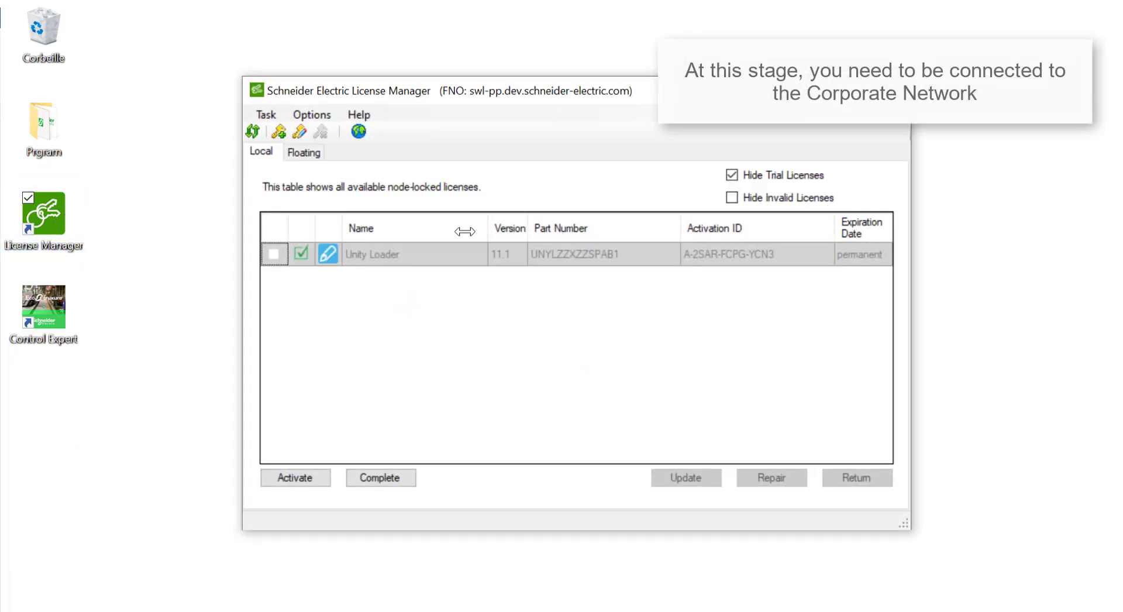
click(306, 153)
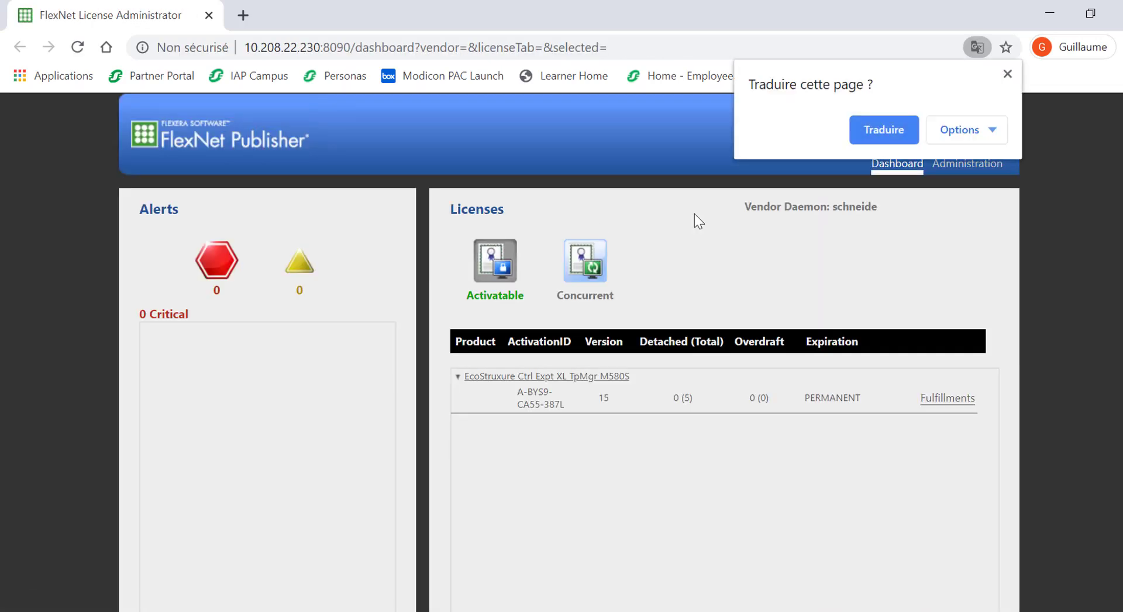
Step: Copy the product name 'EcoStruxure Ctrl Expt XL TpMgr M580S 15' from the FlexNet fulfillment details
click(1004, 76)
click(943, 401)
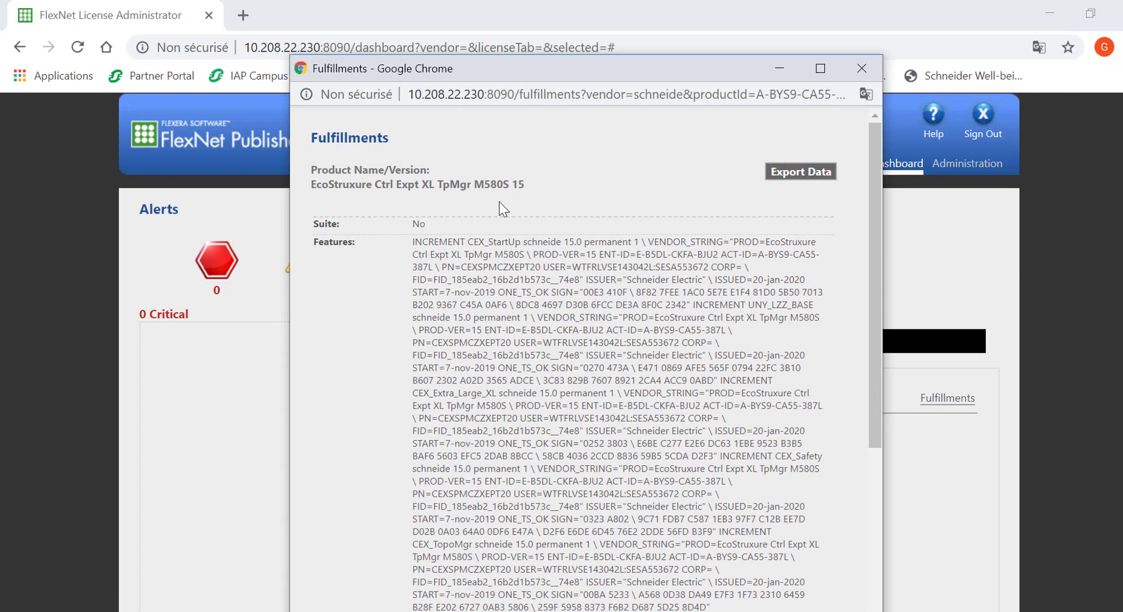
drag(525, 184, 314, 186)
right_click(314, 186)
click(352, 201)
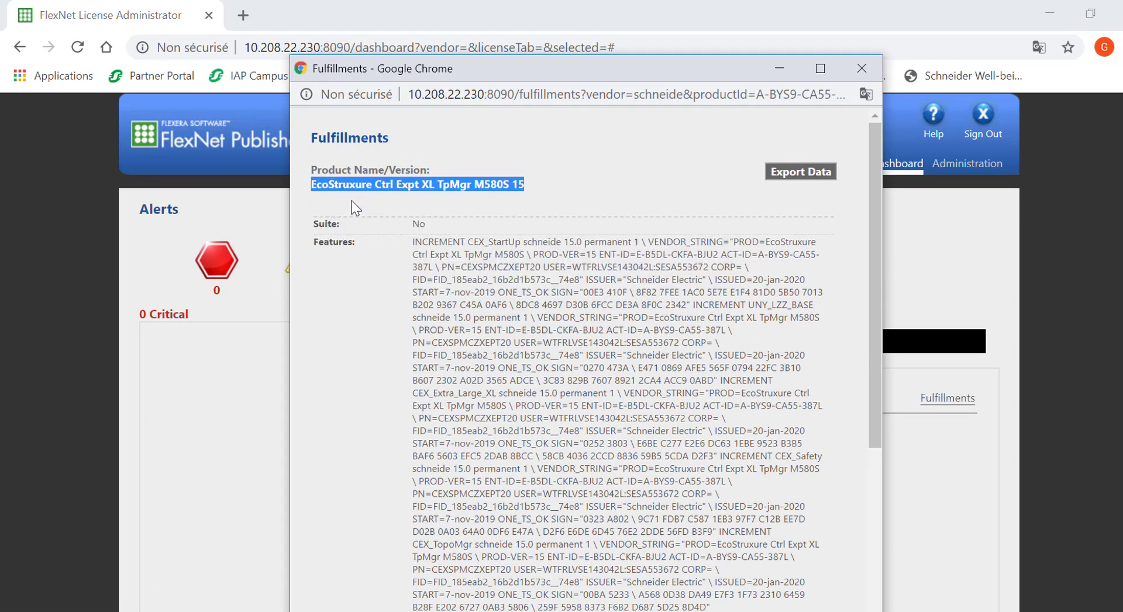
Step: Paste the copied product name into License Manager's take-offline product field
click(774, 78)
click(1051, 15)
click(529, 289)
key(ctrl+v)
click(675, 285)
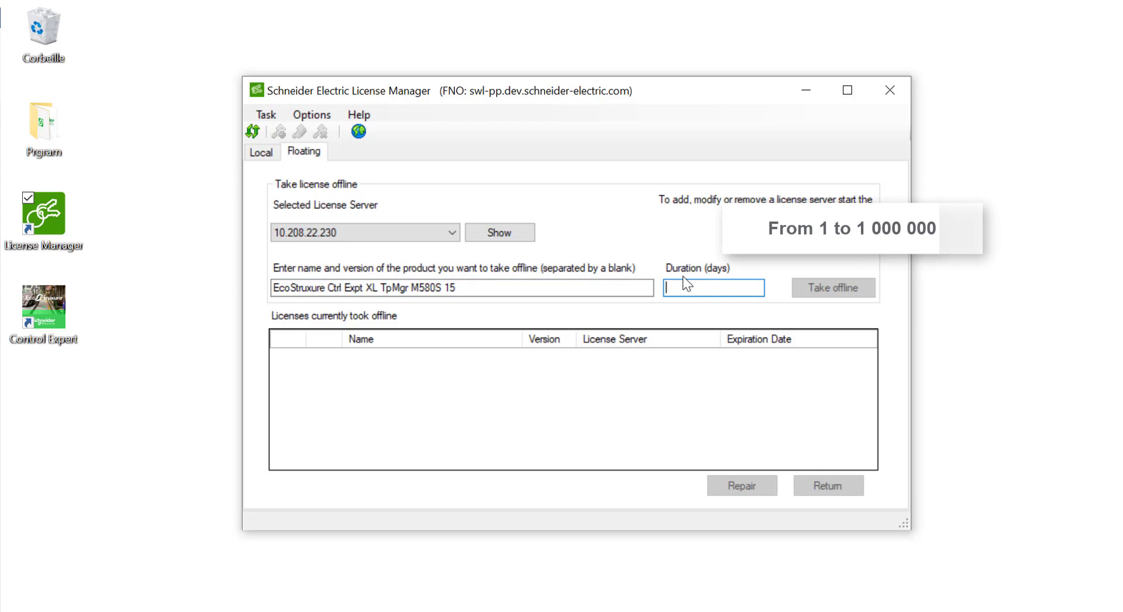
Step: Set the offline duration to 7 days and take the EcoStruxure Ctrl Expt XL licence offline
text(10)
key(BackSpace)
key(BackSpace)
text(7)
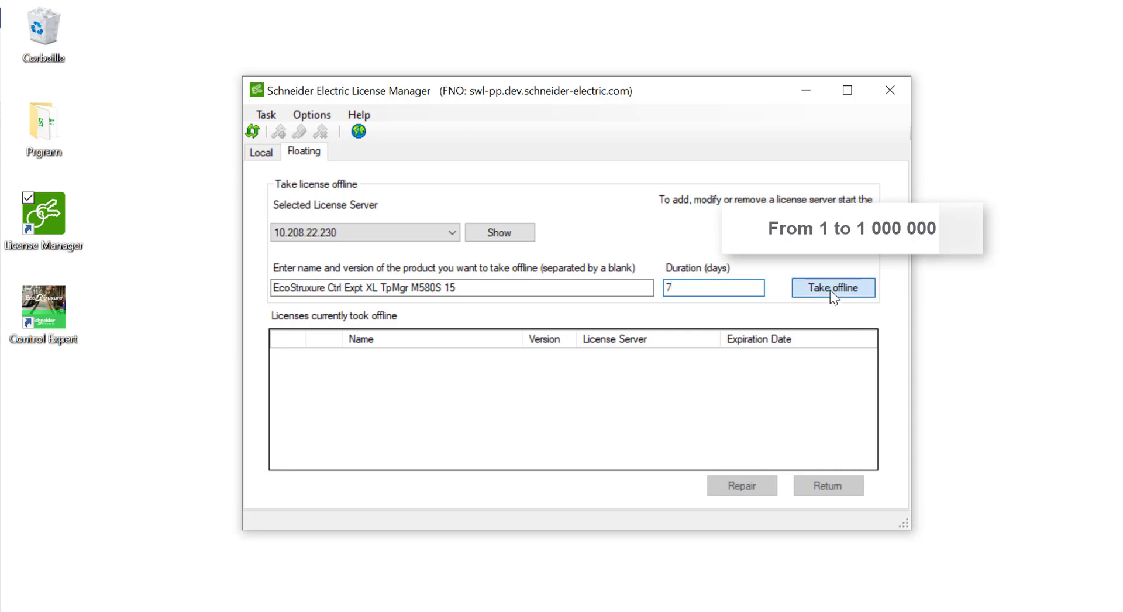
click(830, 289)
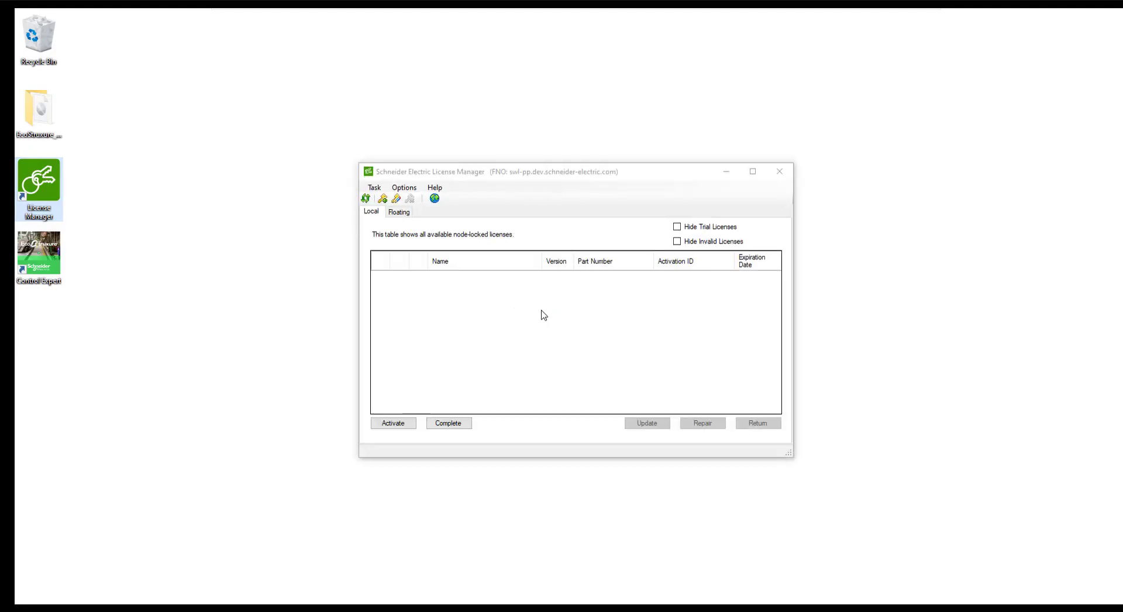
Step: Return the borrowed Control Expert floating license to server 10.208.22.230
click(401, 211)
click(388, 345)
click(739, 429)
click(650, 330)
click(643, 345)
click(544, 354)
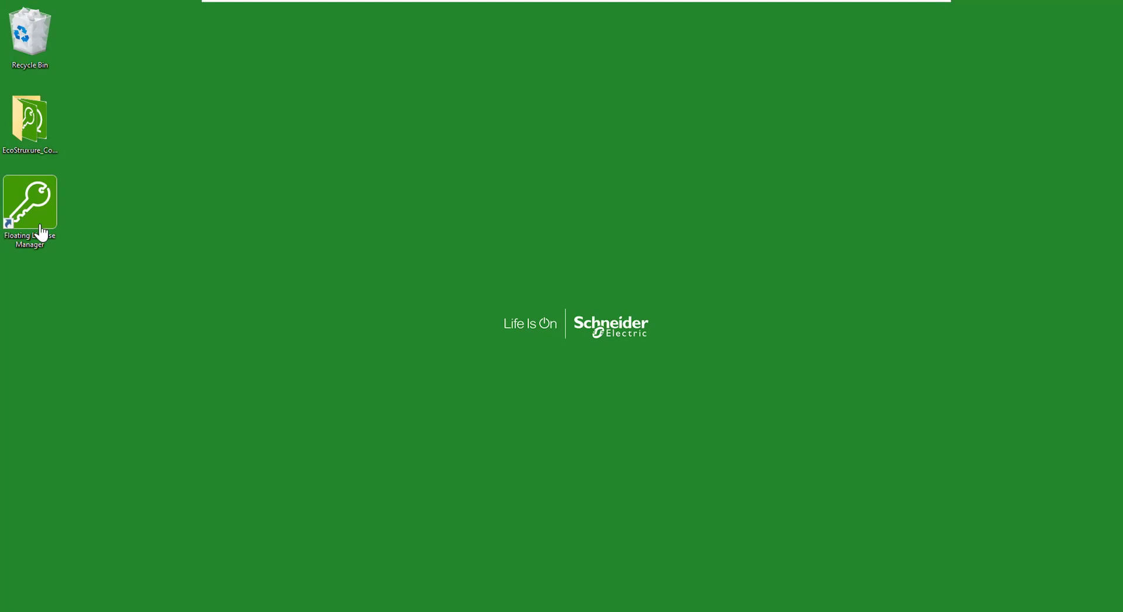
Step: Launch Floating License Manager and open the Software Licensing web portal sign-in page
click(42, 229)
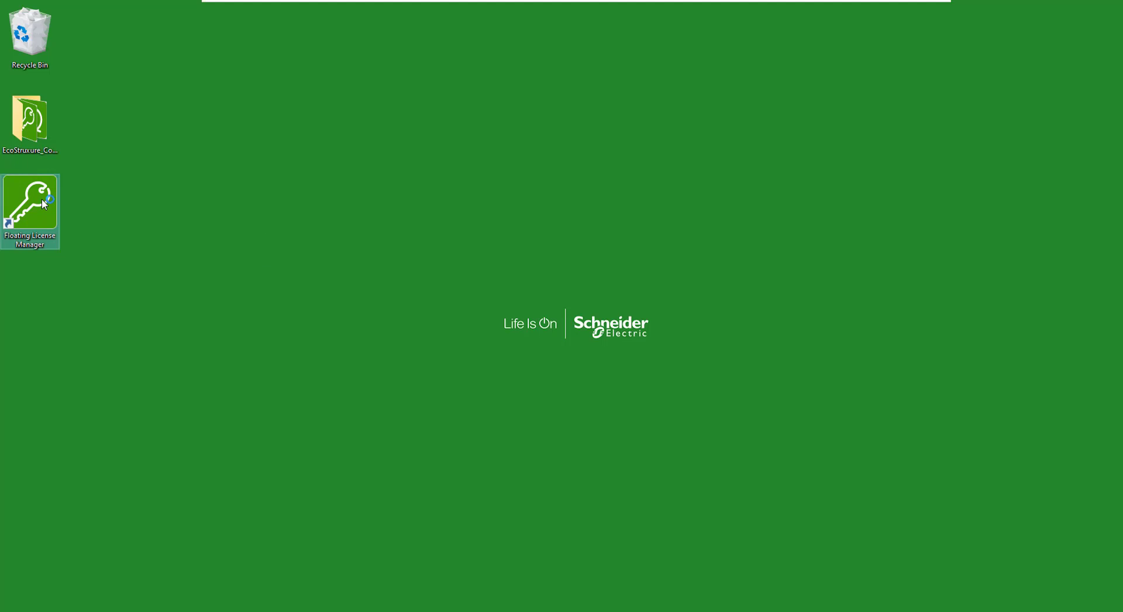
double_click(41, 198)
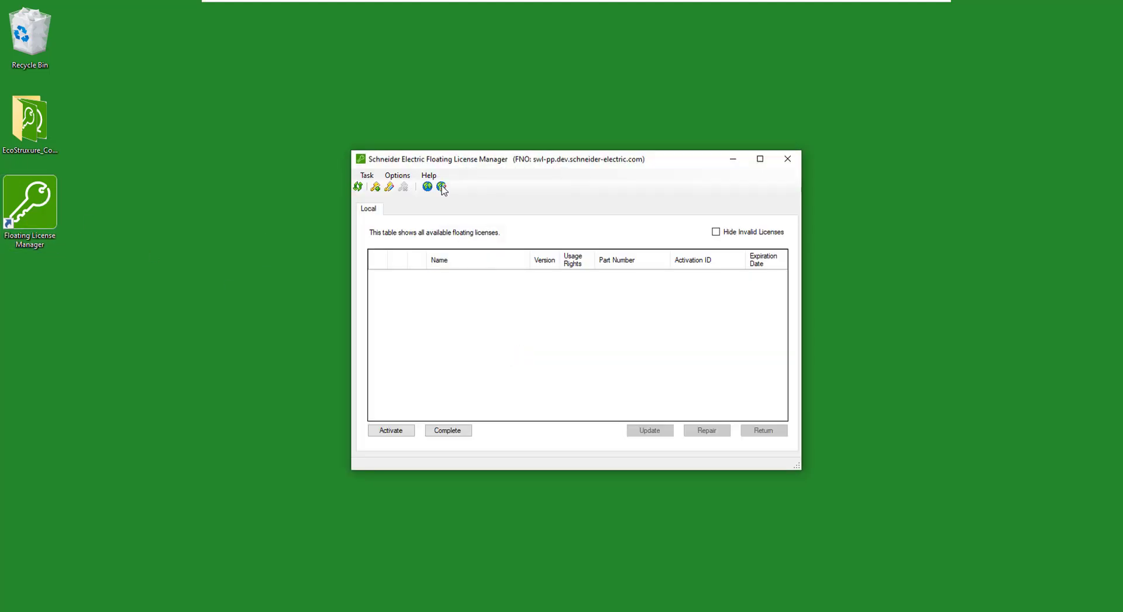
click(427, 187)
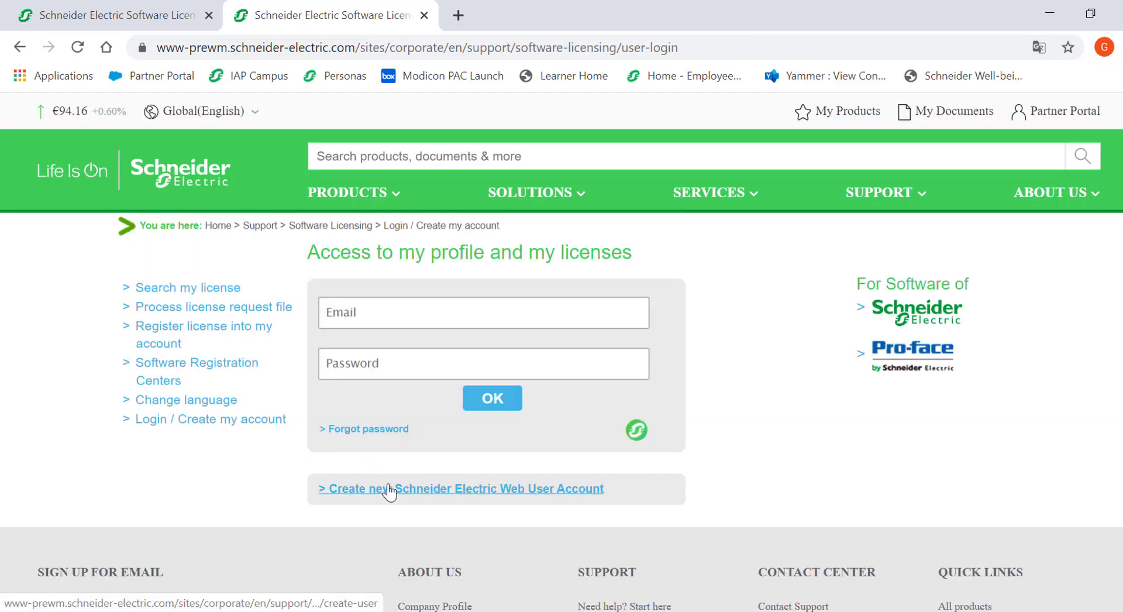
click(389, 489)
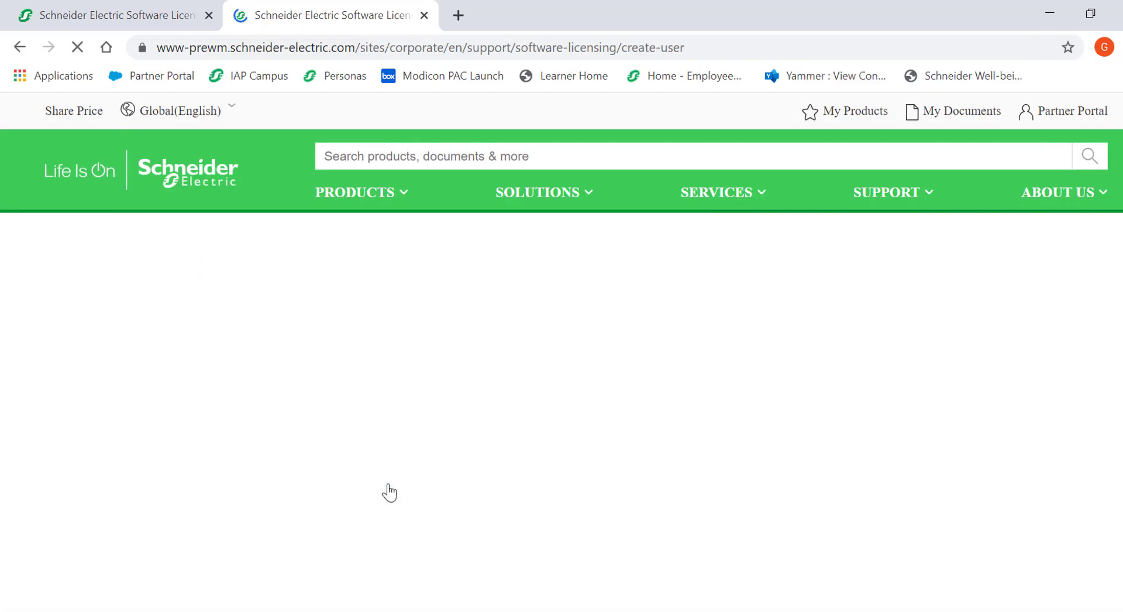
click(392, 490)
text(MYN)
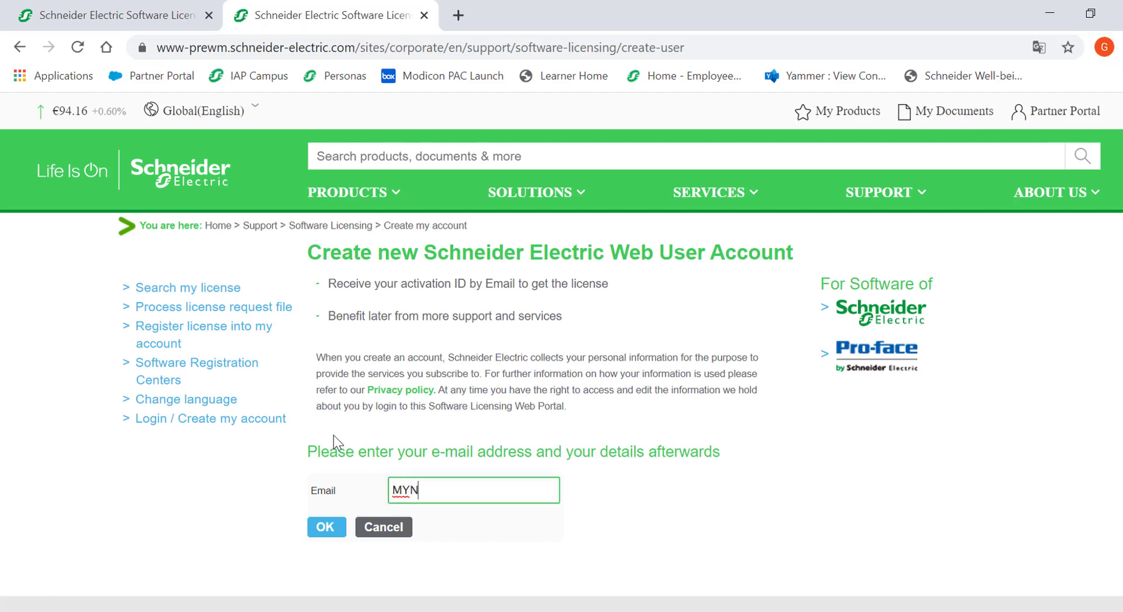
text(AME@MYCOMPANY.COM)
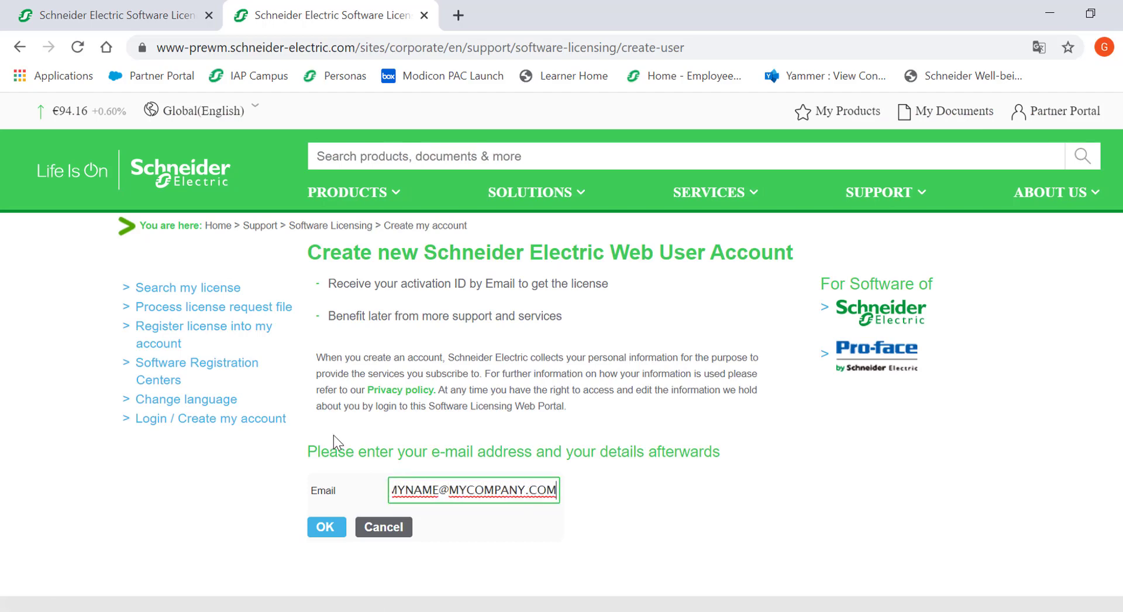
click(325, 527)
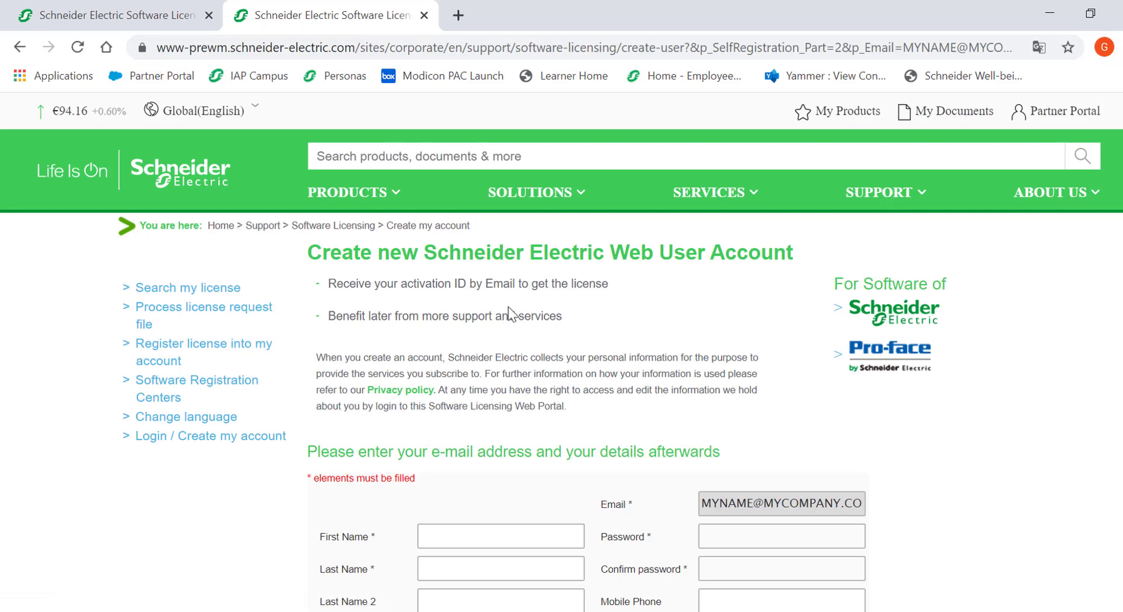
scroll(573, 436, down, 5)
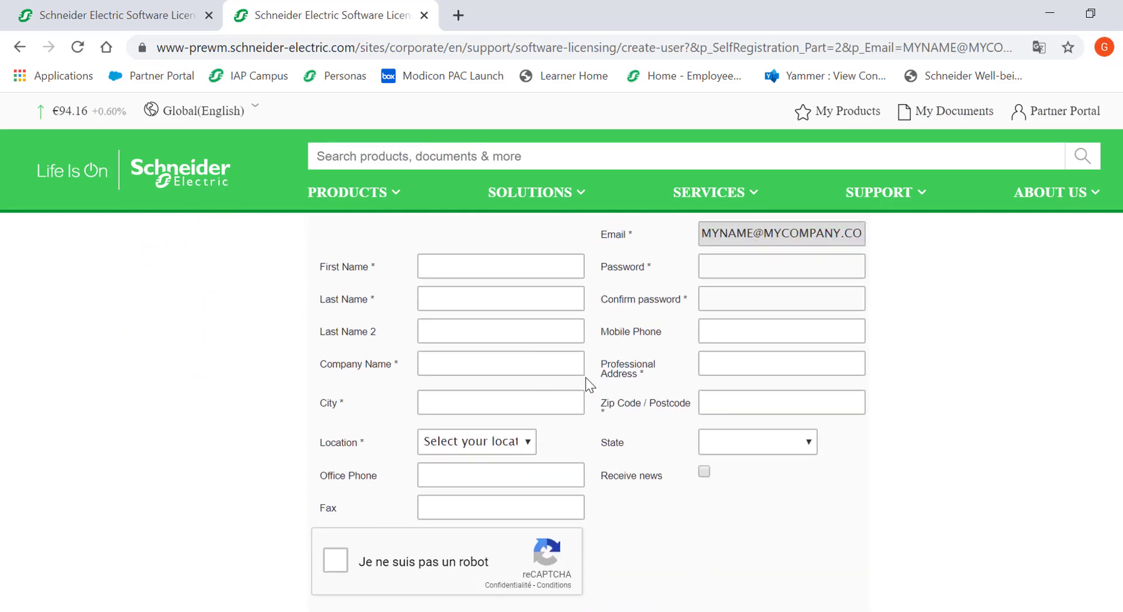
scroll(585, 377, up, 5)
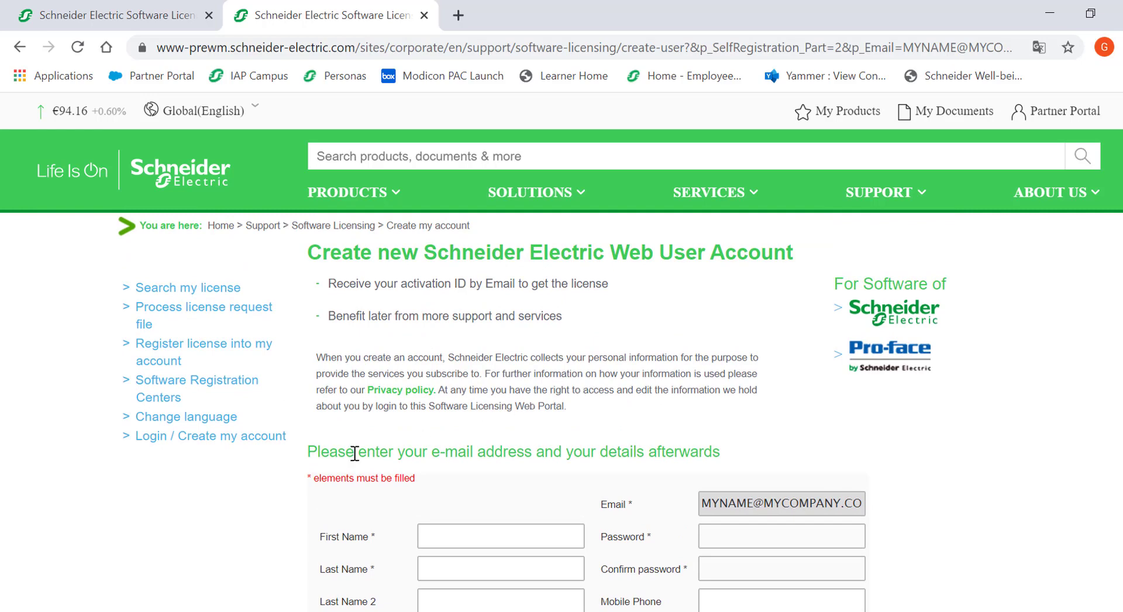
click(214, 438)
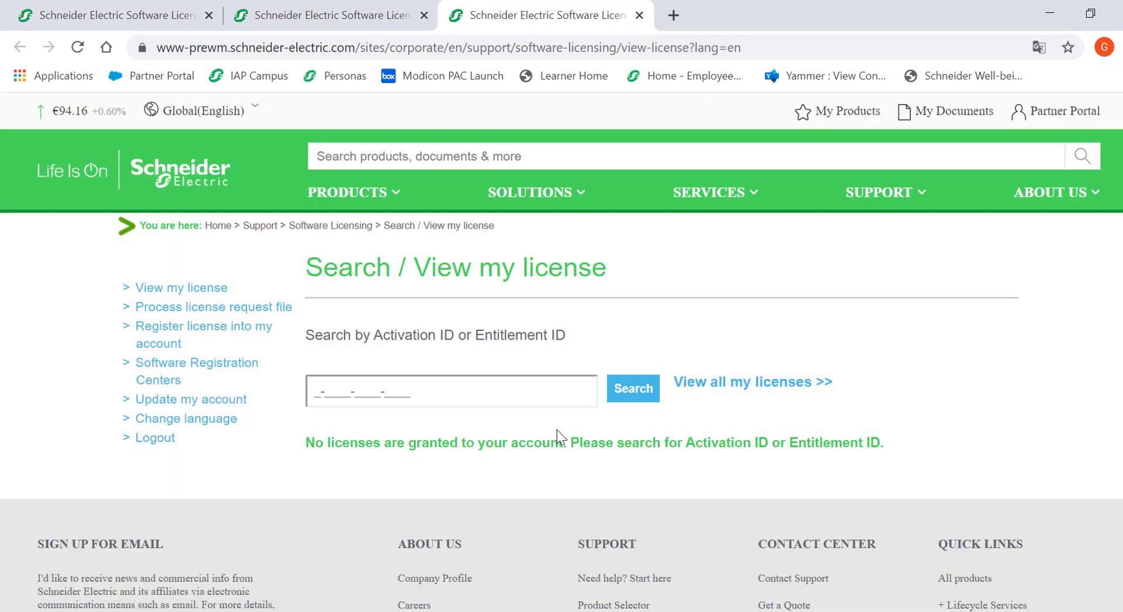
Step: Register the EcoStruxure Control Expert 15 license by pasting its Activation ID
click(259, 329)
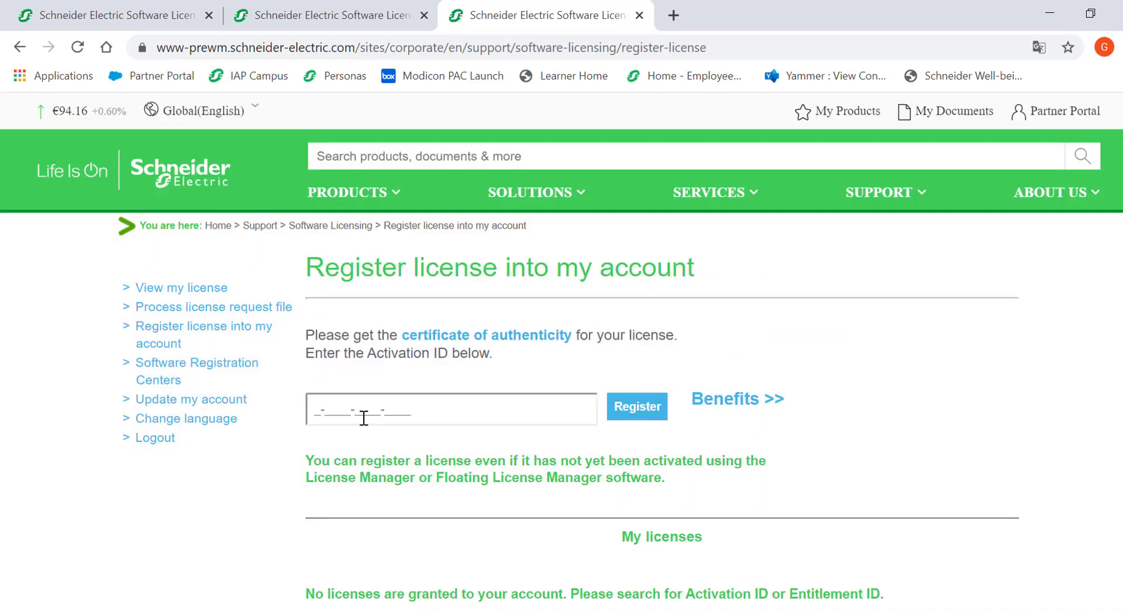
click(363, 417)
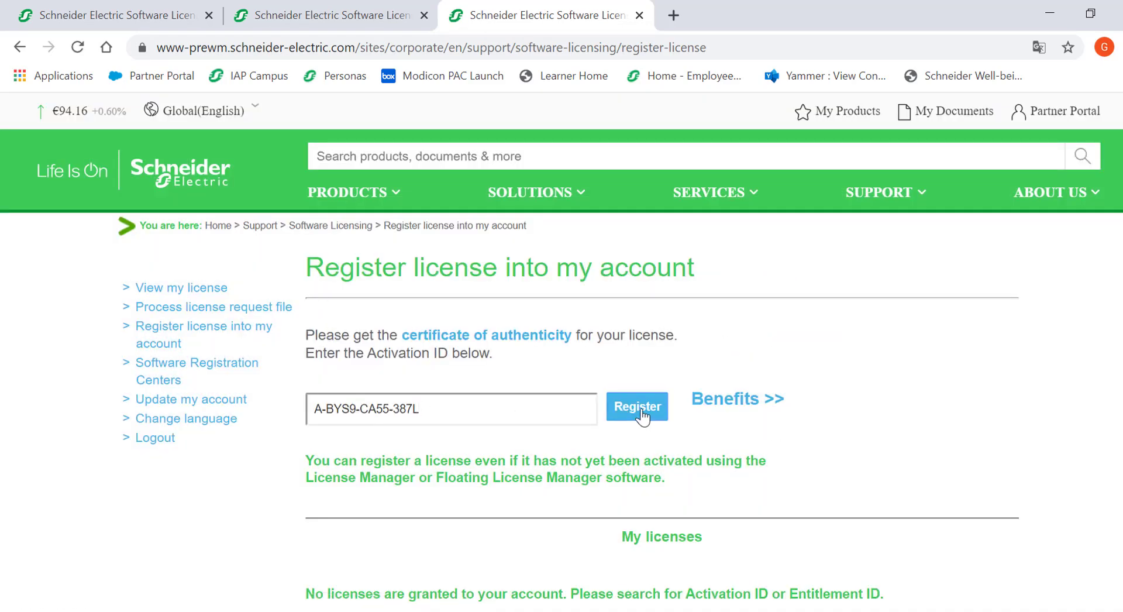
click(641, 413)
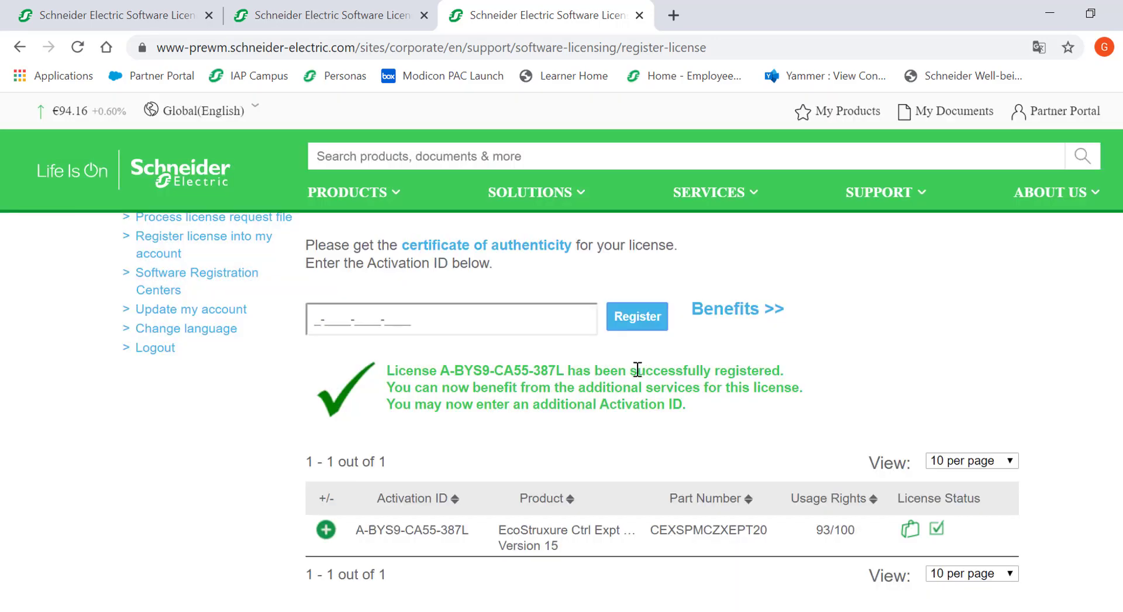